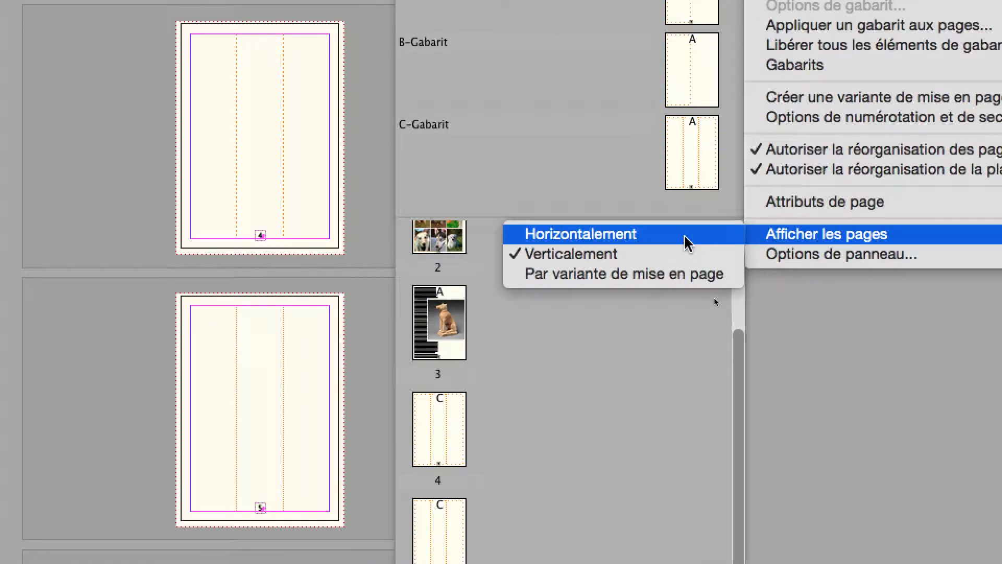
Display the document pages horizontally in the Pages panel and resize the panel so they all fit in one row.
{"action": "left_click", "coordinate": [687, 241]}
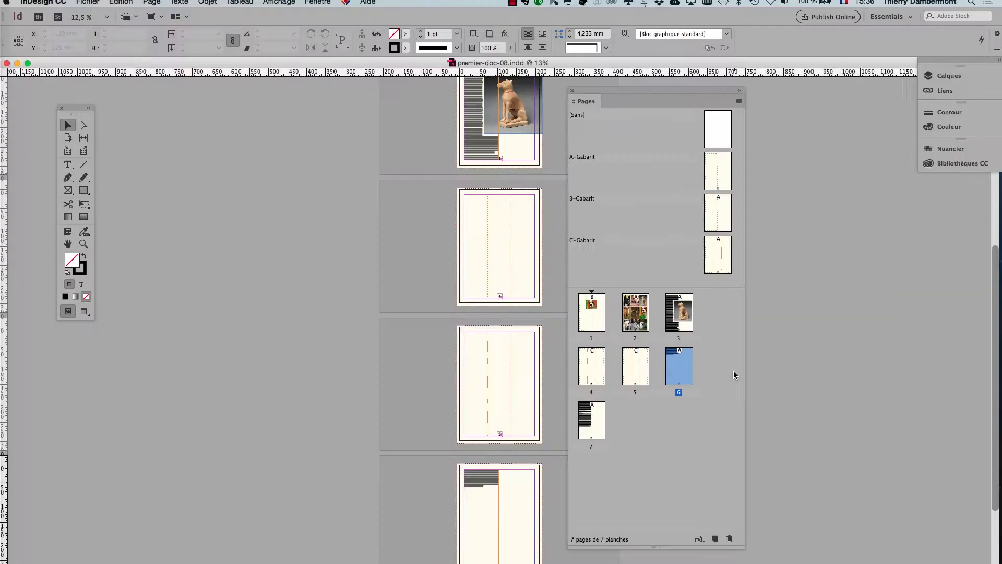
{"action": "left_click_drag", "start_coordinate": [744, 545], "coordinate": [917, 383]}
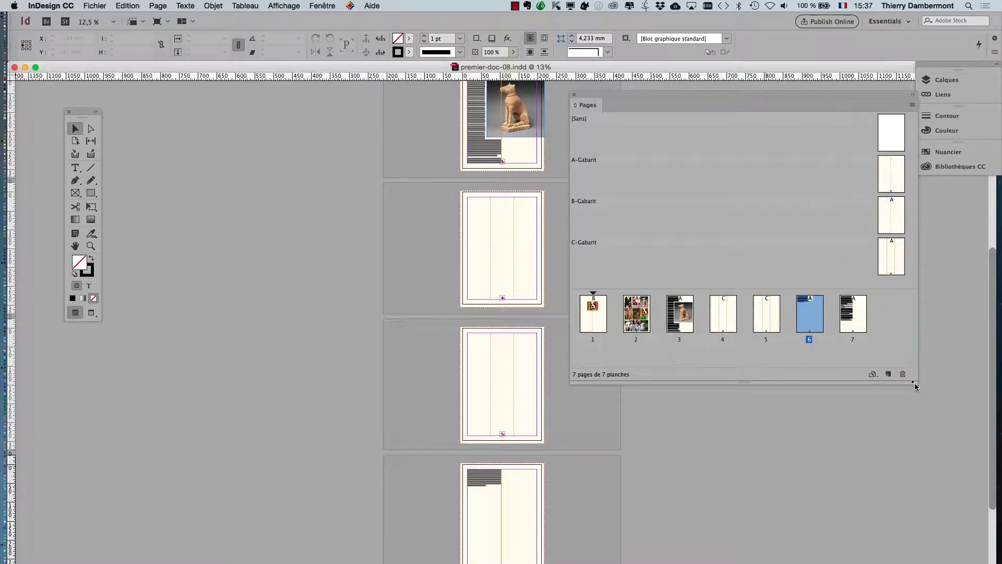
{"action": "left_click", "coordinate": [720, 355]}
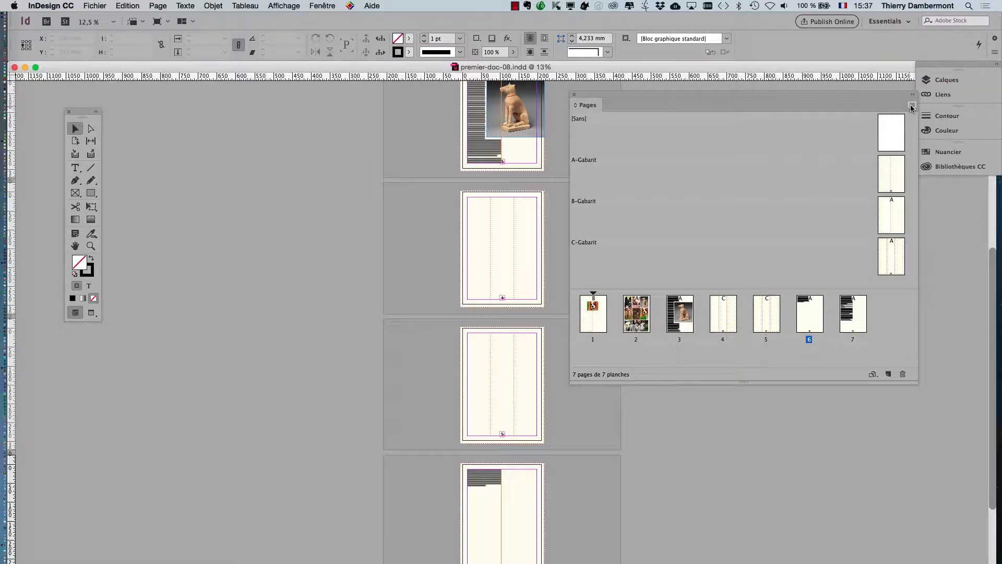
Examine the Pages panel options for page and master thumbnail sizes, icons and panel layout.
{"action": "left_click_drag", "start_coordinate": [896, 97], "coordinate": [877, 97]}
{"action": "left_click", "coordinate": [893, 103]}
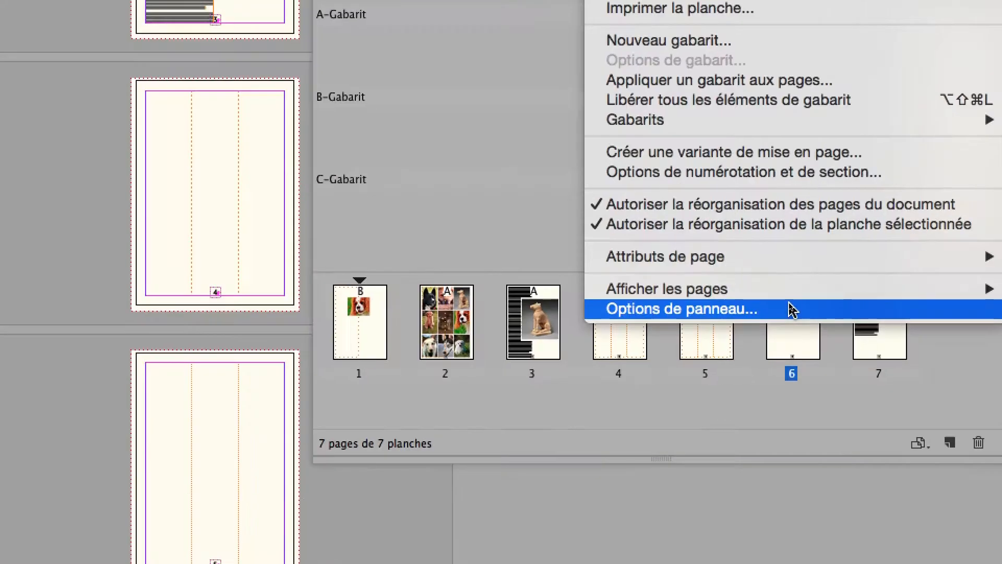
{"action": "left_click", "coordinate": [789, 306]}
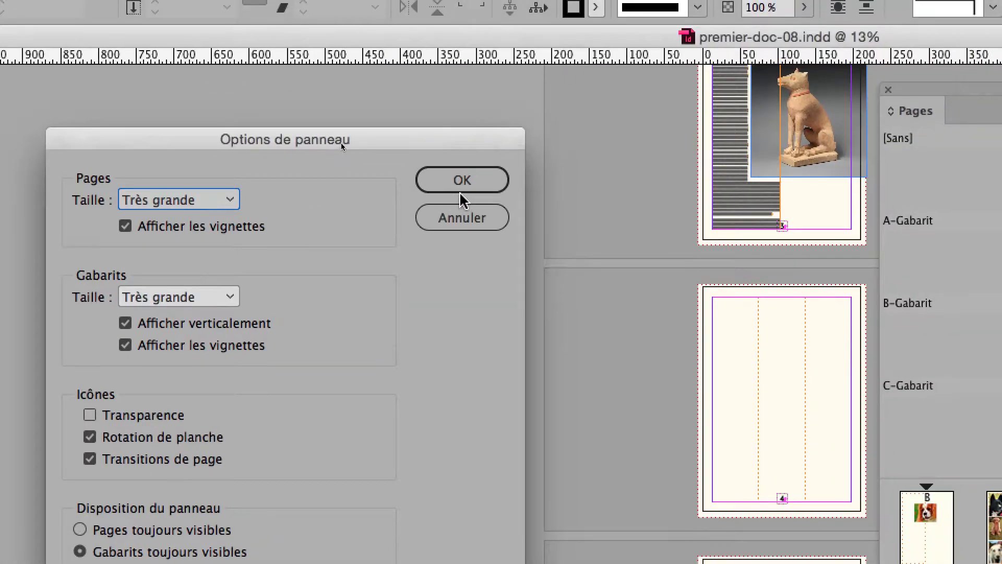
{"action": "left_click", "coordinate": [647, 113]}
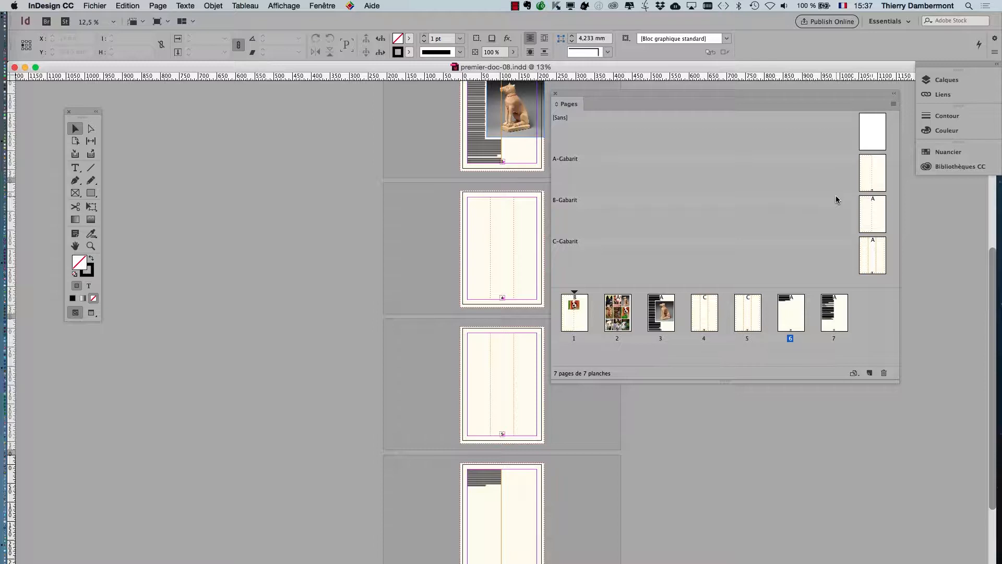
Open the C-Gabarit master at 50% and reposition the Pages panel and the tools around the page.
{"action": "double_click", "coordinate": [875, 262]}
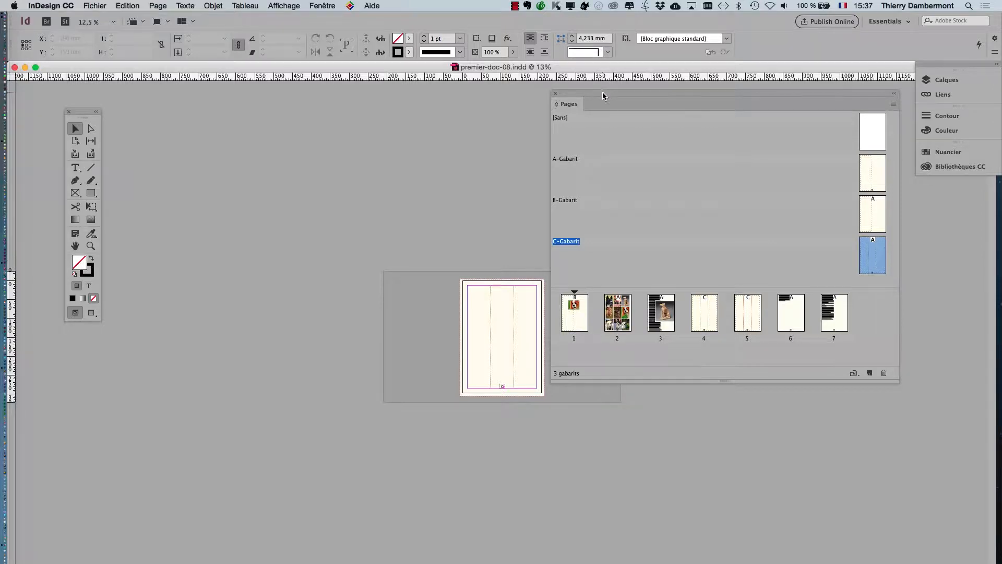
{"action": "left_click_drag", "start_coordinate": [602, 96], "coordinate": [739, 140]}
{"action": "key", "text": "super+equal"}
{"action": "key", "text": "super+equal"}
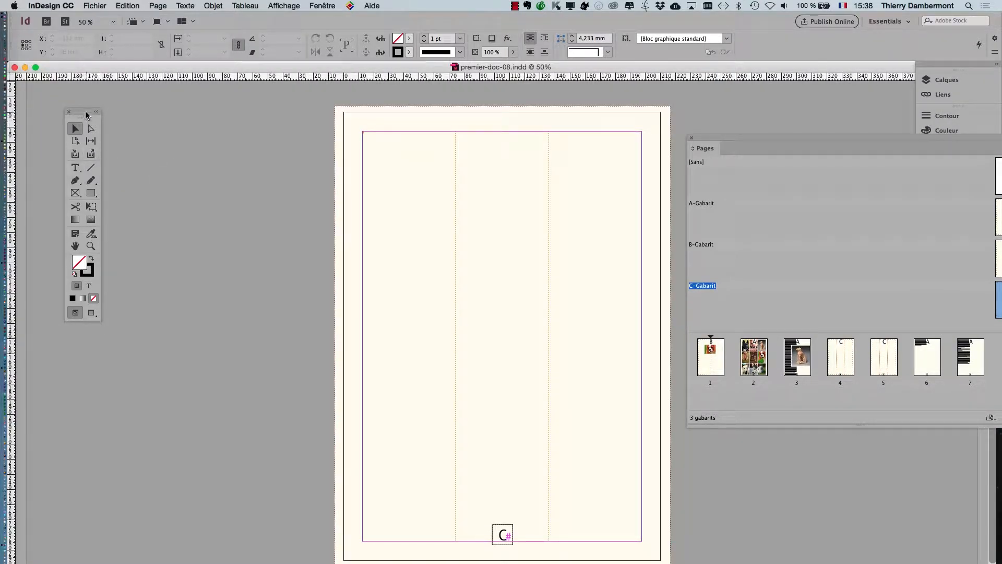
{"action": "left_click_drag", "start_coordinate": [84, 111], "coordinate": [312, 139]}
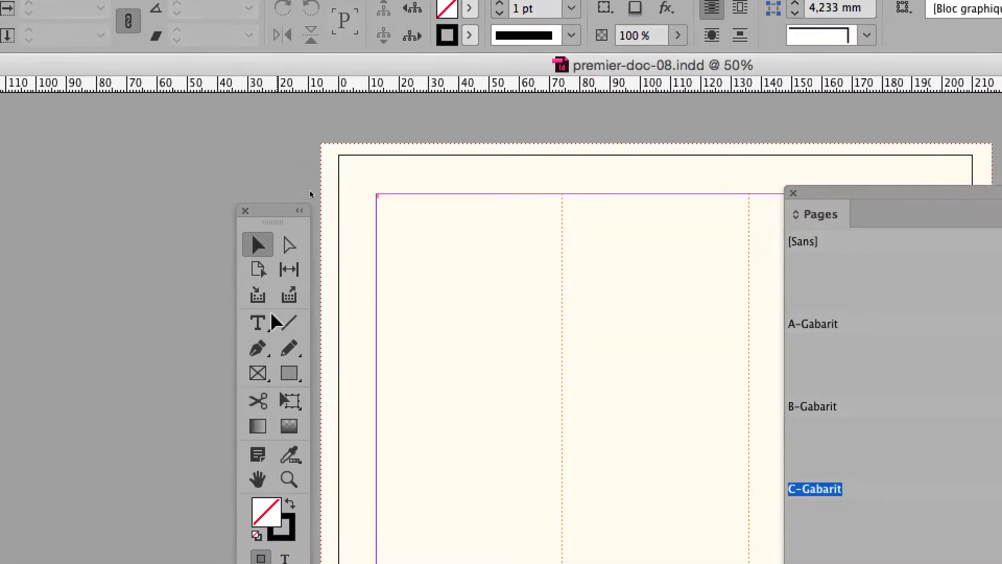
Fill the linked three-column text frames on C-Gabarit with placeholder text and move the floating panels off the page.
{"action": "left_click", "coordinate": [105, 368]}
{"action": "right_click", "coordinate": [322, 313]}
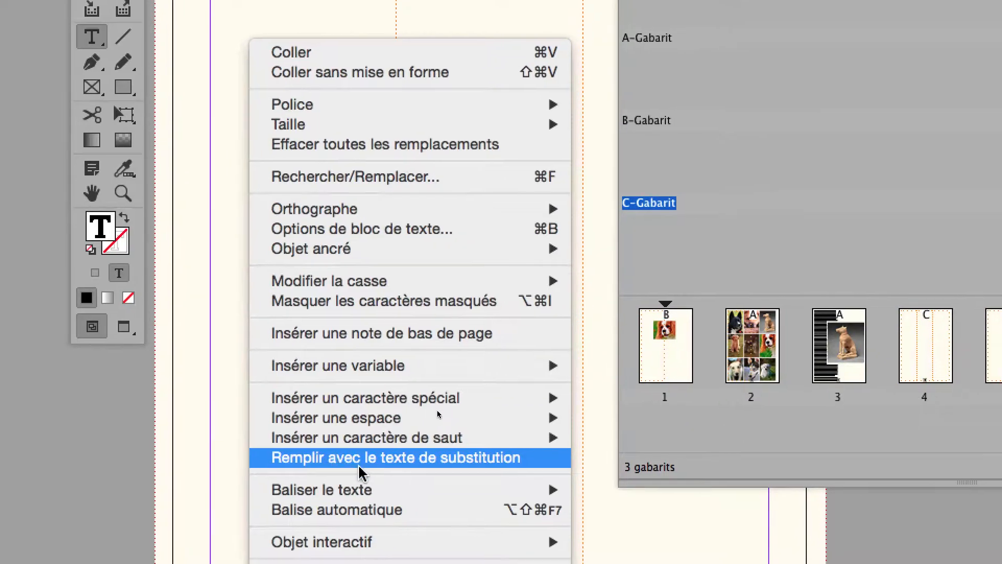
{"action": "left_click", "coordinate": [359, 466]}
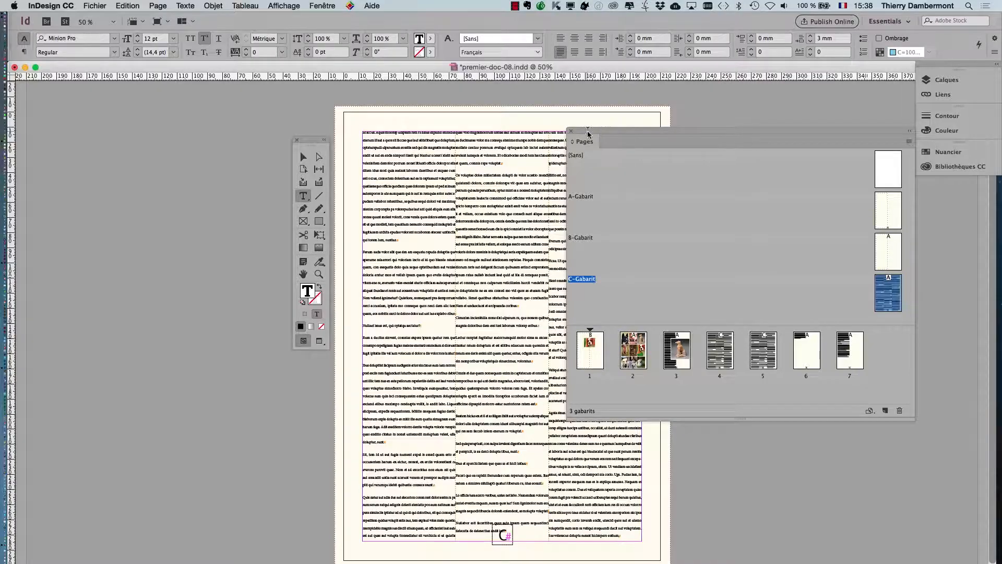
{"action": "left_click_drag", "start_coordinate": [587, 131], "coordinate": [762, 165]}
{"action": "left_click_drag", "start_coordinate": [311, 140], "coordinate": [154, 116]}
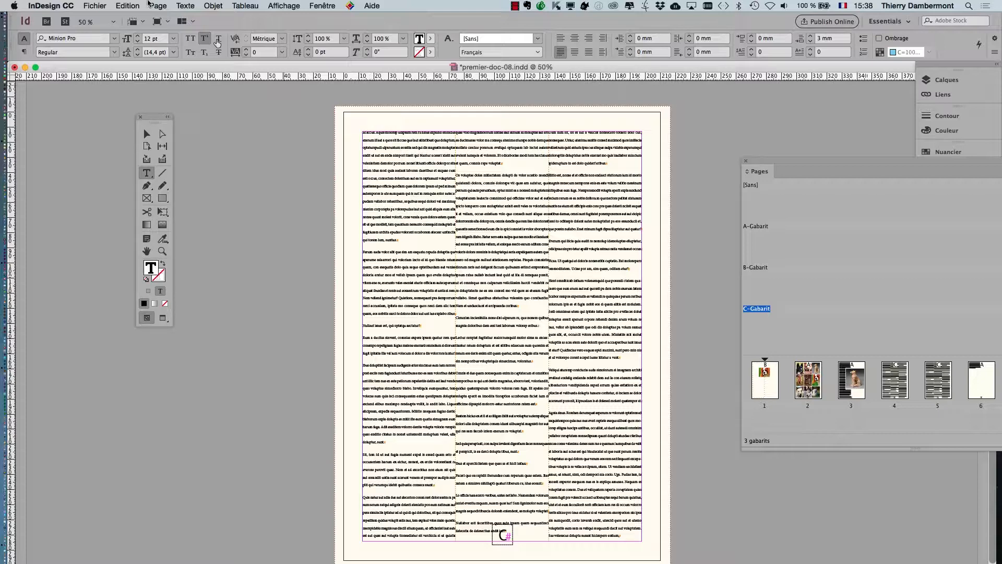
Show the paragraph styles and clear the overrides on all the C-Gabarit text by reapplying [Paragraphe standard].
{"action": "left_click", "coordinate": [186, 6]}
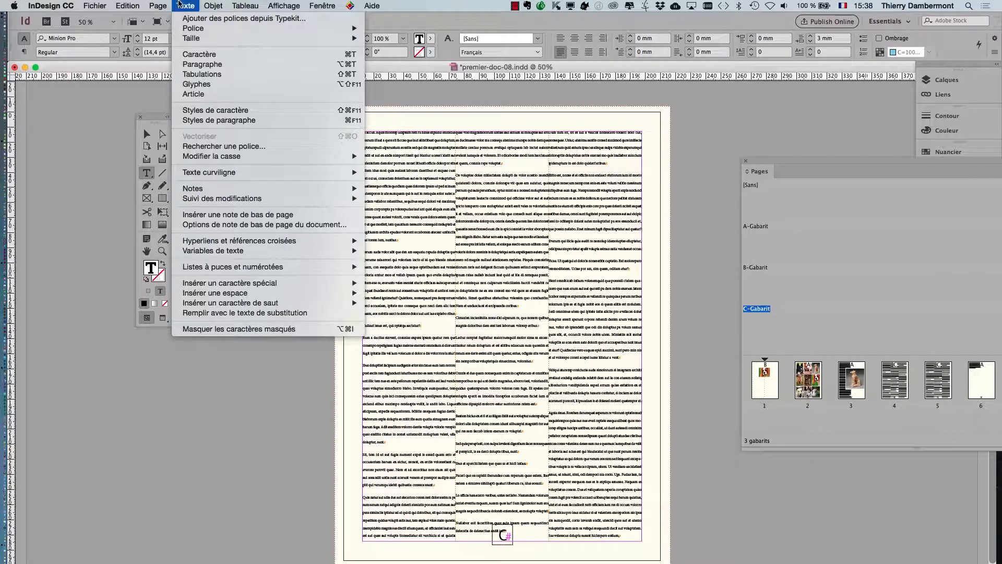
{"action": "left_click", "coordinate": [215, 120]}
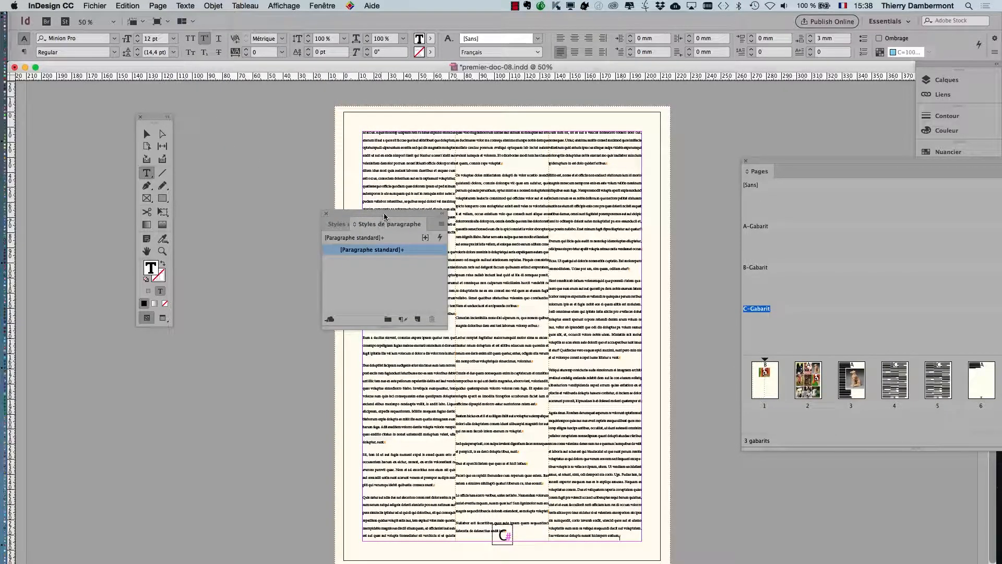
{"action": "left_click_drag", "start_coordinate": [384, 216], "coordinate": [292, 144]}
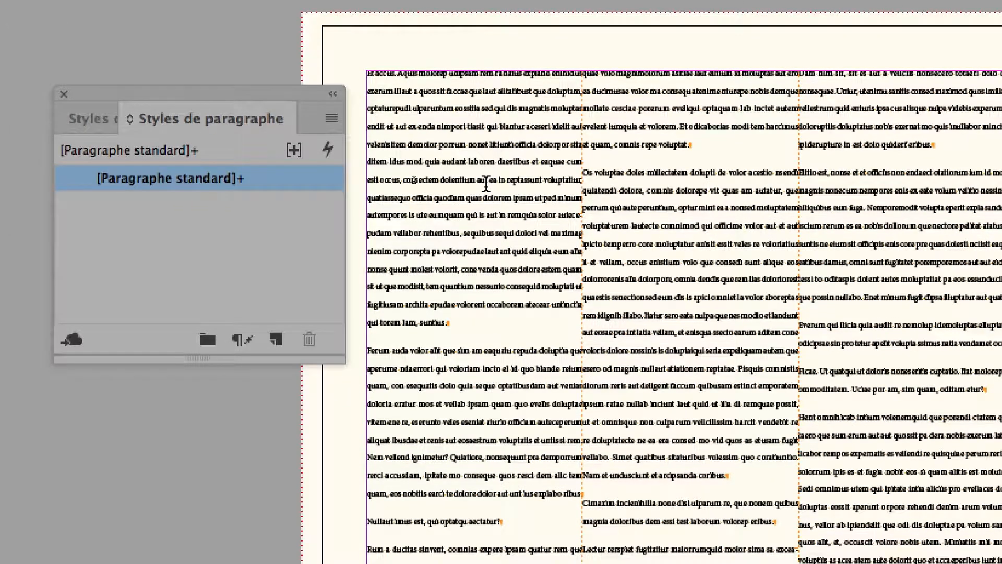
{"action": "left_click", "coordinate": [486, 183]}
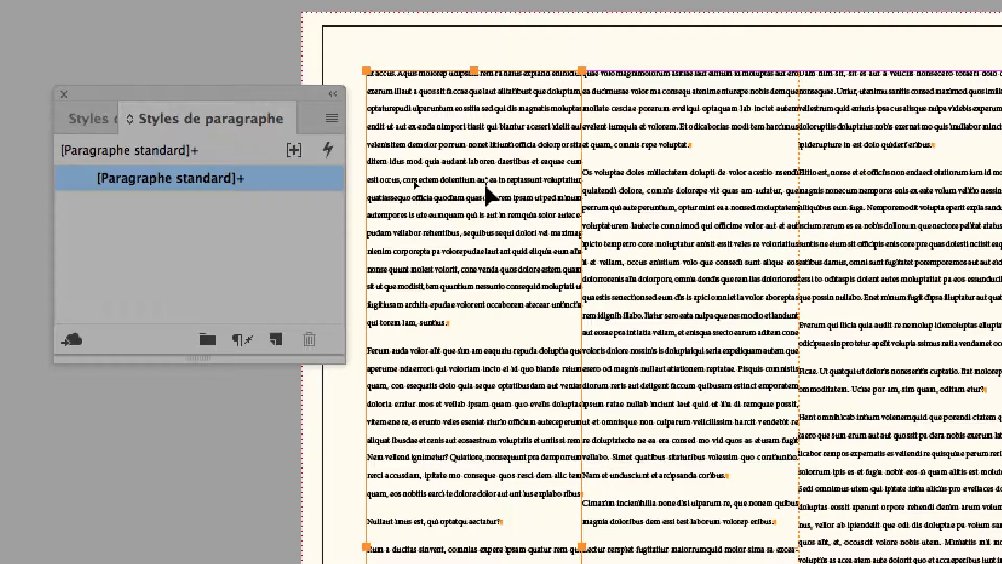
{"action": "key", "text": "super+a"}
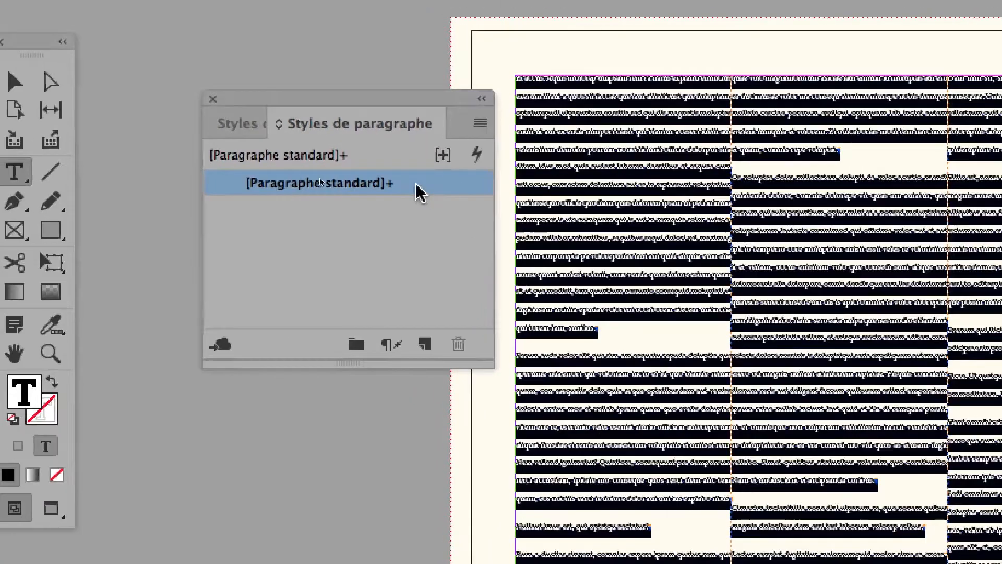
{"action": "left_click", "coordinate": [420, 193], "text": "alt"}
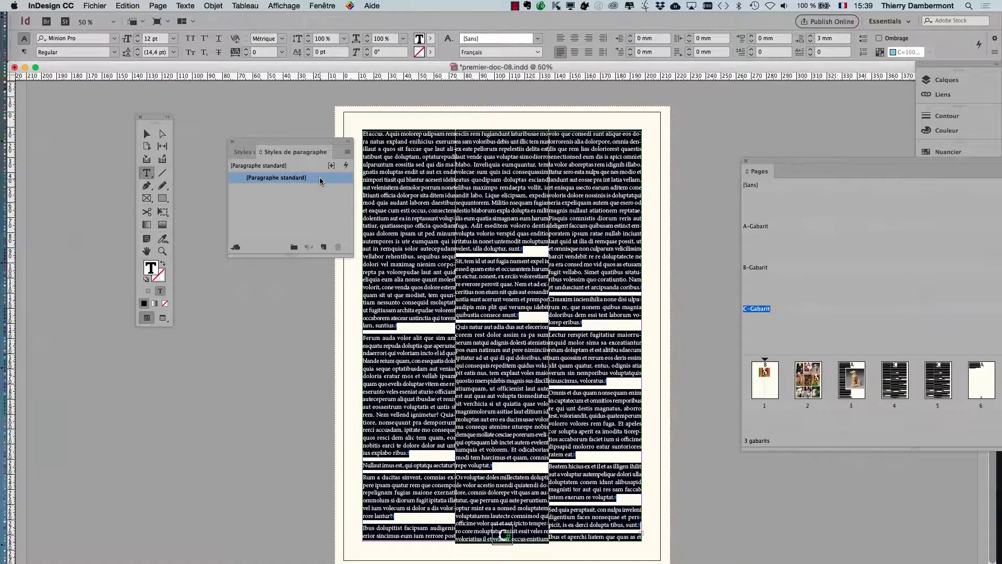
Deselect the master text and place the paragraph styles and the tools beside the page.
{"action": "left_click_drag", "start_coordinate": [356, 101], "coordinate": [271, 39]}
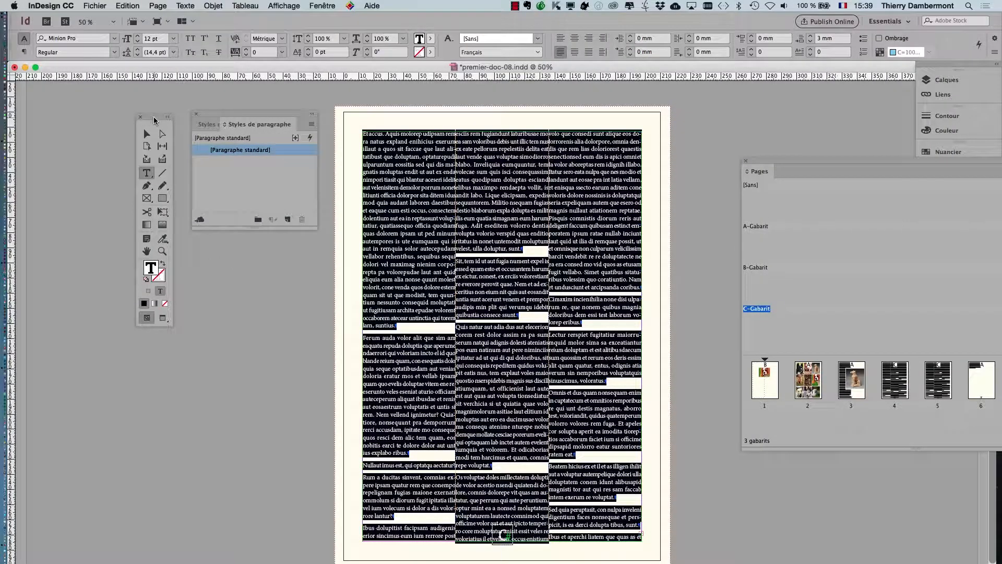
{"action": "left_click_drag", "start_coordinate": [150, 117], "coordinate": [127, 104]}
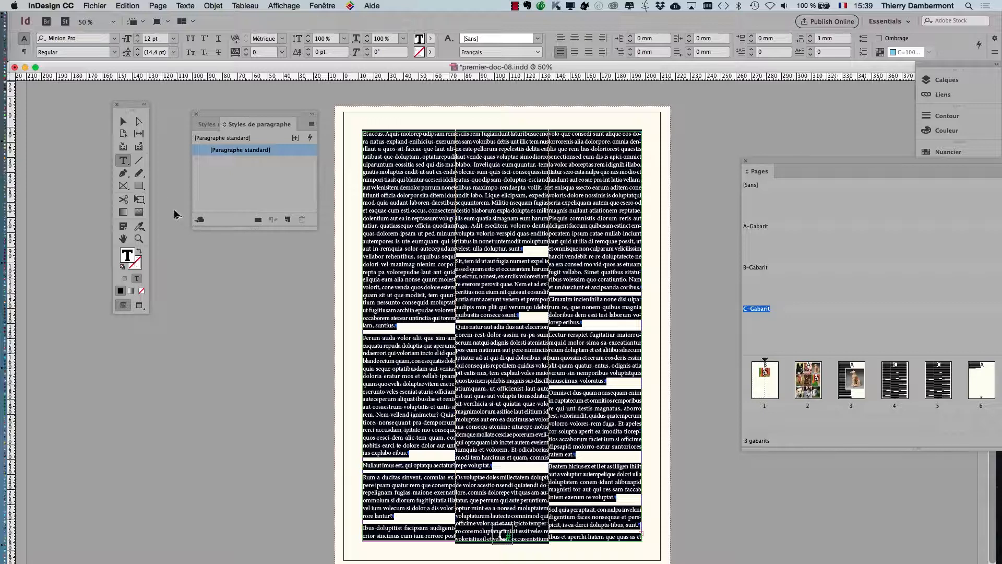
{"action": "left_click", "coordinate": [123, 121]}
{"action": "left_click", "coordinate": [258, 340]}
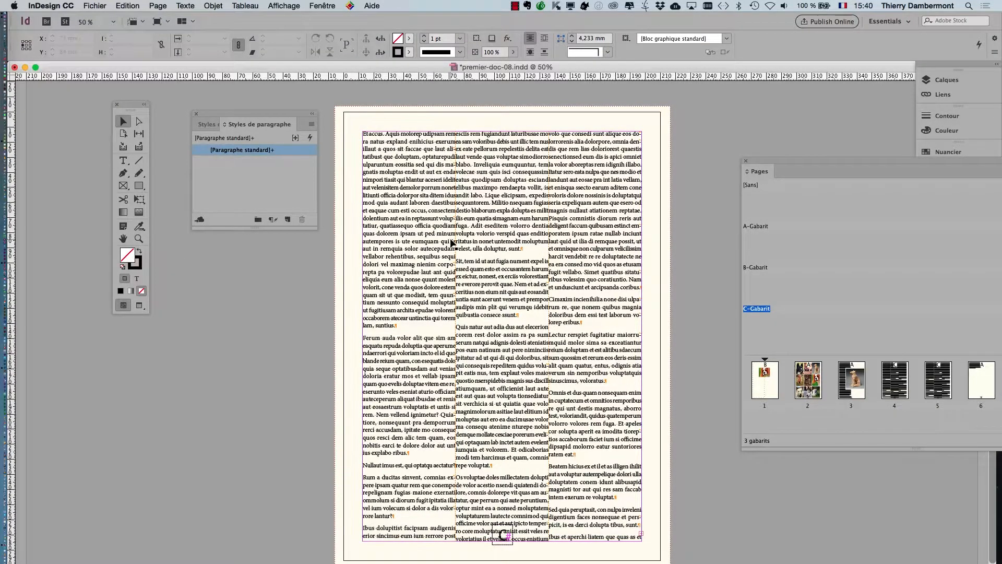
{"action": "key", "text": "super+equal"}
{"action": "key", "text": "super+minus"}
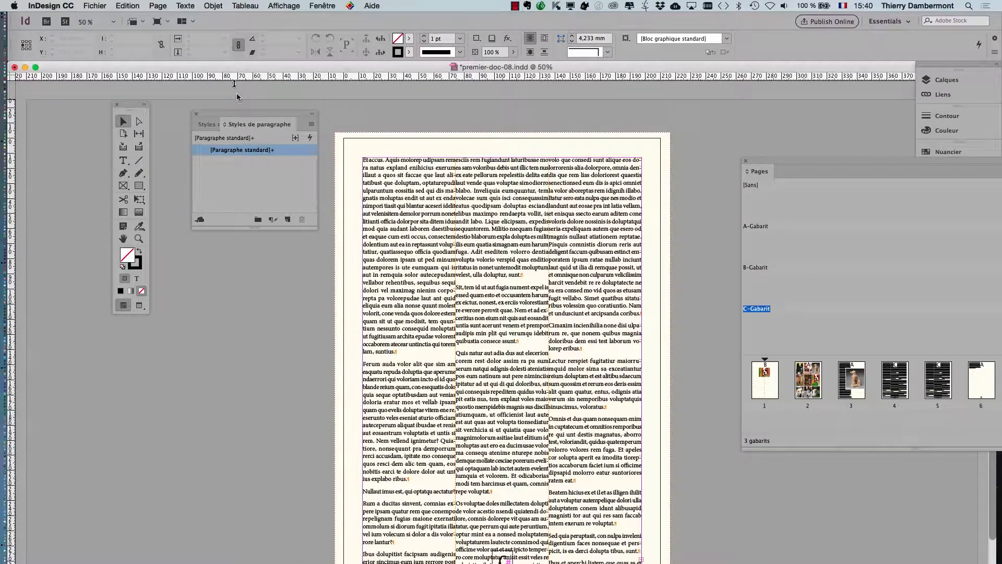
{"action": "left_click_drag", "start_coordinate": [264, 118], "coordinate": [222, 119]}
Give the three C-Gabarit text frames an inset spacing of 3 mm on all four sides.
{"action": "left_click", "coordinate": [413, 203]}
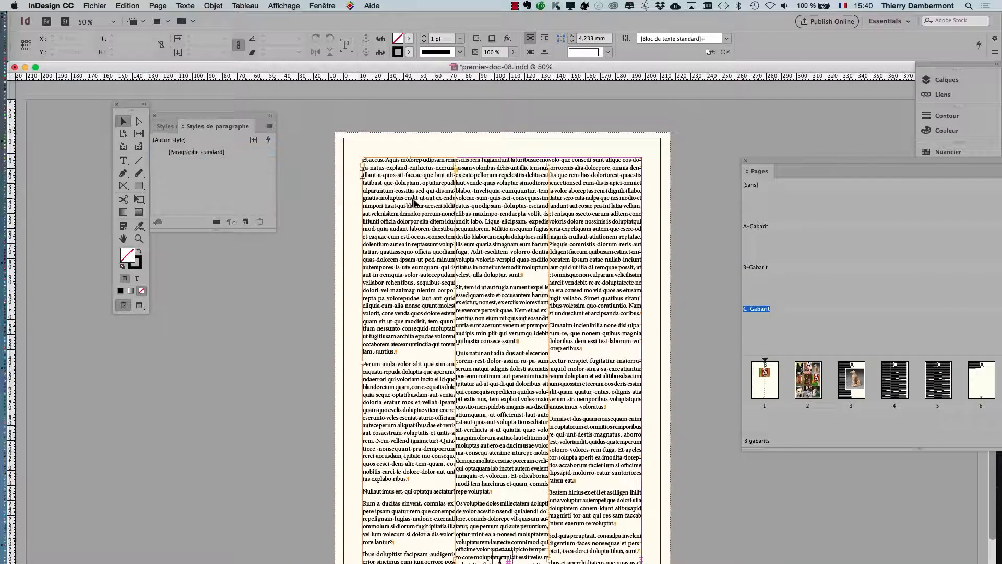
{"action": "left_click", "coordinate": [334, 193]}
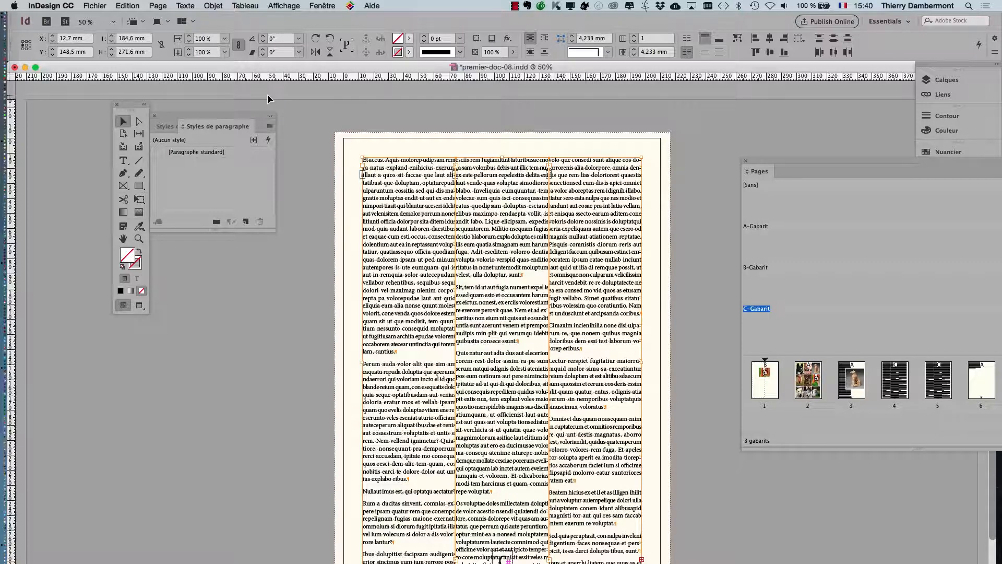
{"action": "key", "text": "super+b"}
{"action": "left_click_drag", "start_coordinate": [267, 98], "coordinate": [789, 78]}
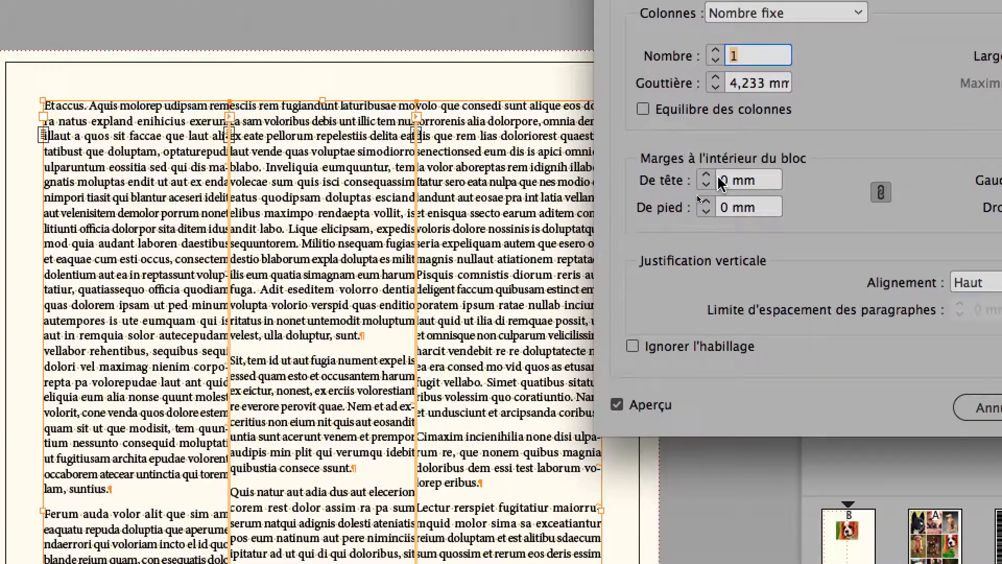
{"action": "left_click", "coordinate": [715, 177]}
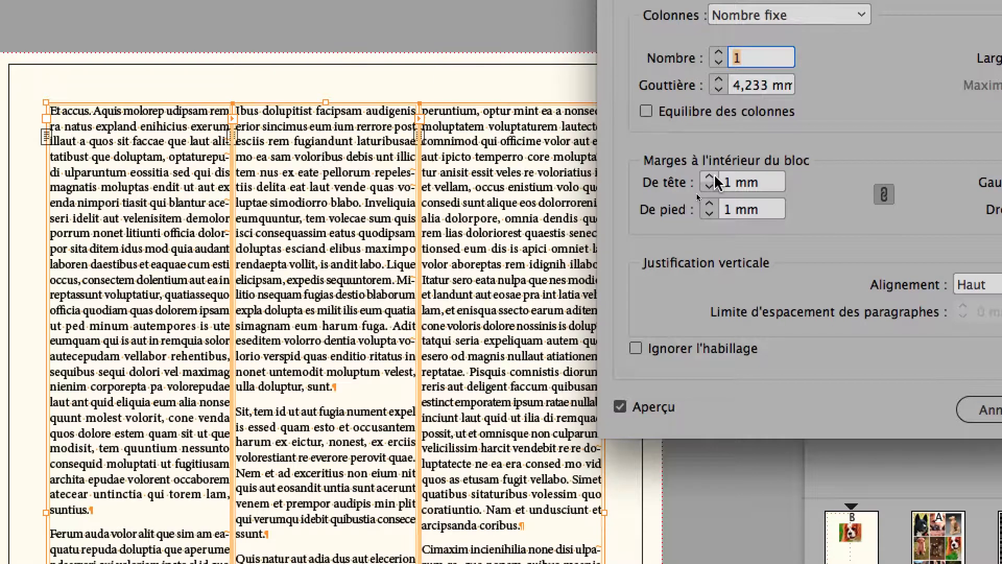
{"action": "left_click", "coordinate": [715, 178]}
{"action": "left_click", "coordinate": [714, 177]}
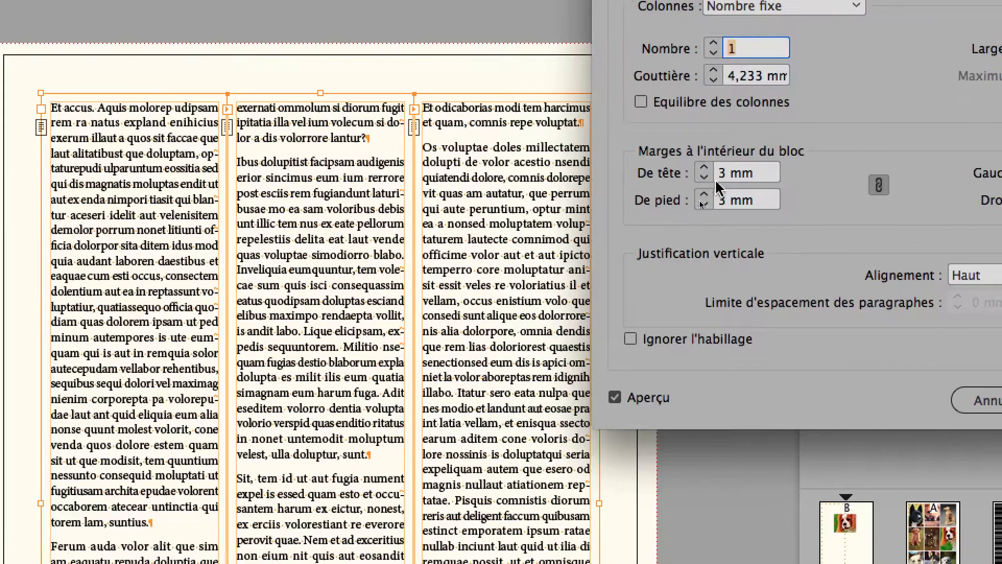
{"action": "left_click", "coordinate": [704, 169]}
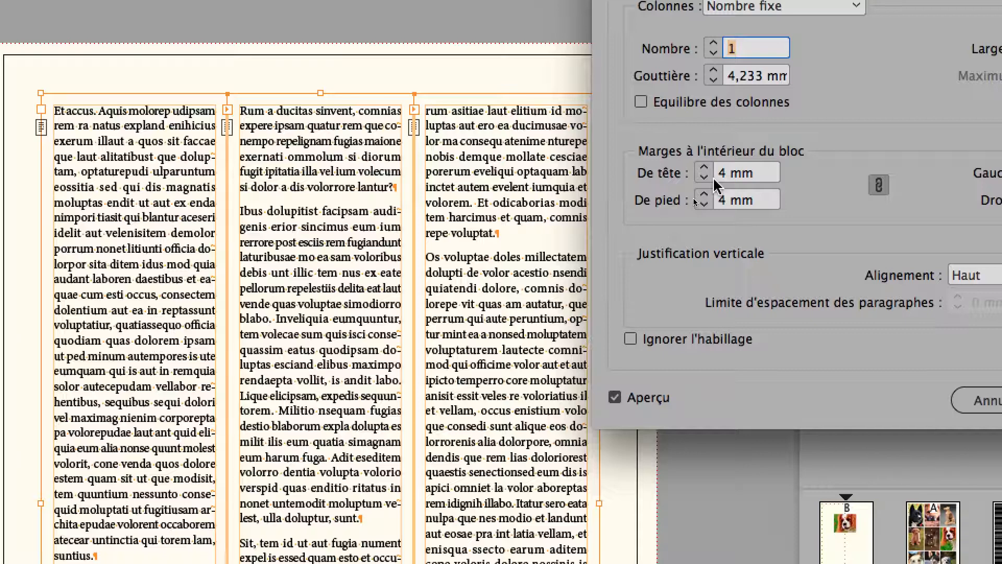
{"action": "left_click", "coordinate": [705, 177]}
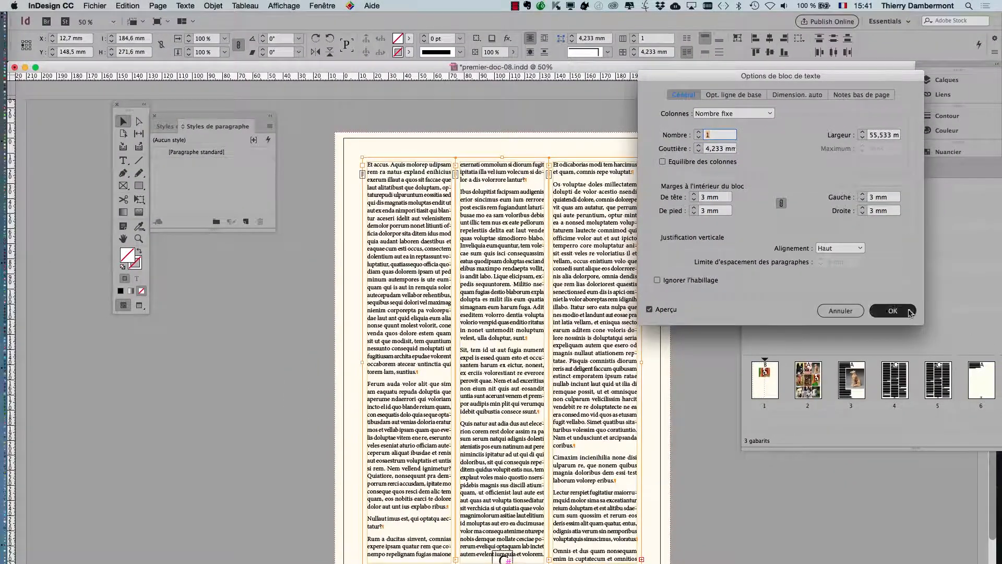
{"action": "left_click", "coordinate": [891, 309]}
{"action": "left_click", "coordinate": [212, 353]}
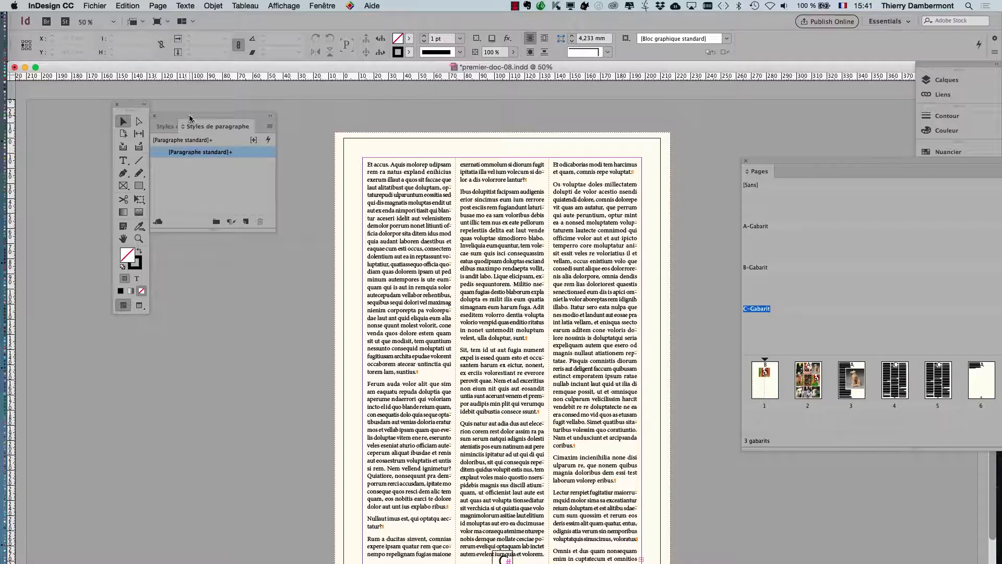
Rearrange the floating panels around the page and open the A-Gabarit master for editing.
{"action": "left_click_drag", "start_coordinate": [190, 115], "coordinate": [103, 101]}
{"action": "left_click_drag", "start_coordinate": [217, 118], "coordinate": [137, 336]}
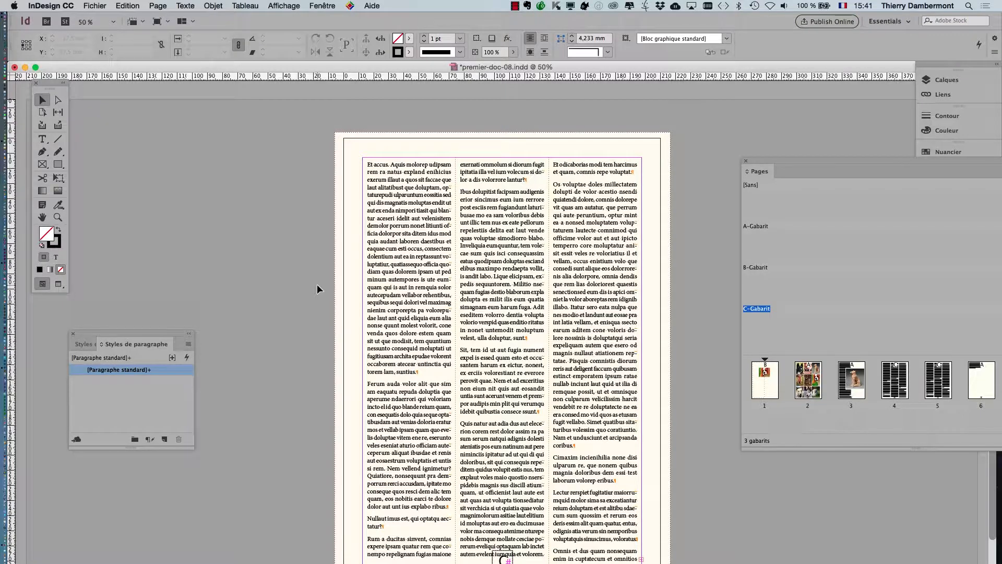
{"action": "left_click_drag", "start_coordinate": [860, 158], "coordinate": [726, 84]}
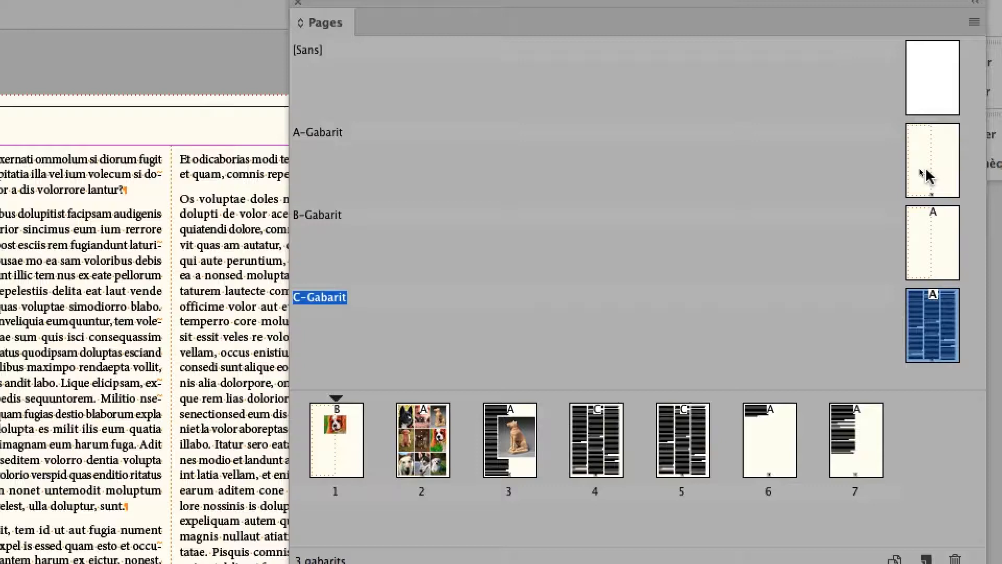
{"action": "left_click", "coordinate": [921, 172]}
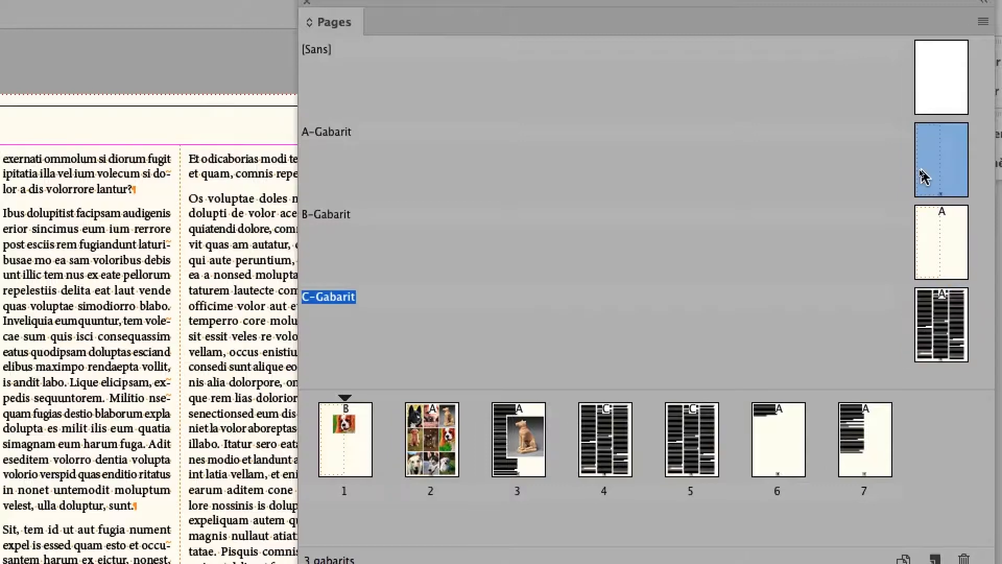
{"action": "double_click", "coordinate": [921, 173]}
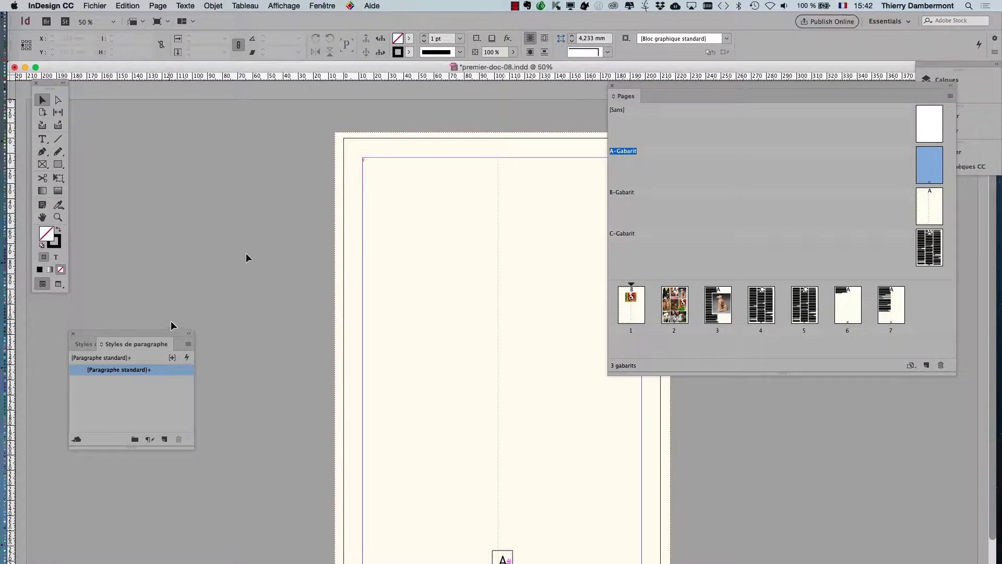
Show the layers beside the page, collapse the links, and unlock the numerotation layer.
{"action": "left_click", "coordinate": [322, 5]}
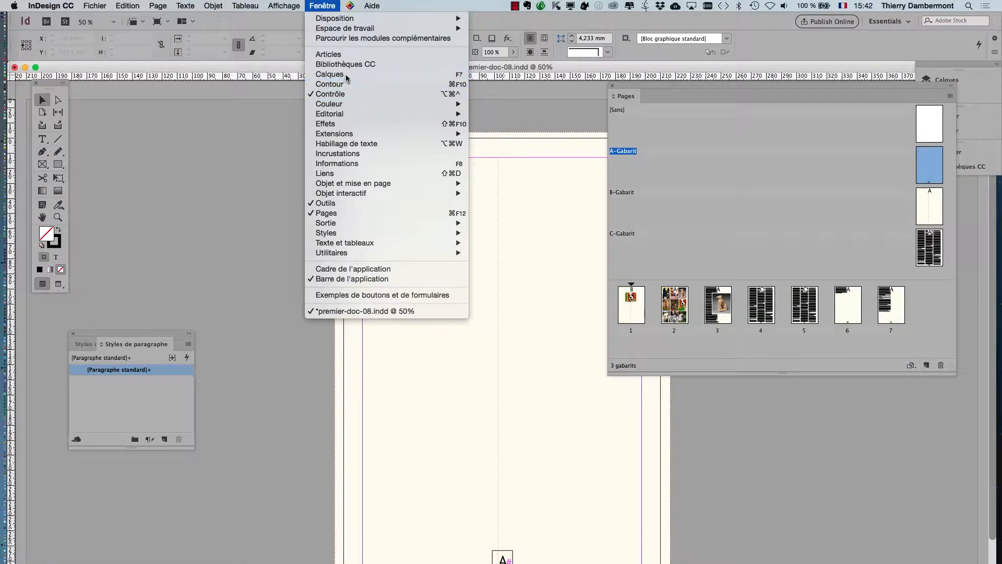
{"action": "left_click", "coordinate": [329, 75]}
{"action": "left_click_drag", "start_coordinate": [831, 73], "coordinate": [293, 123]}
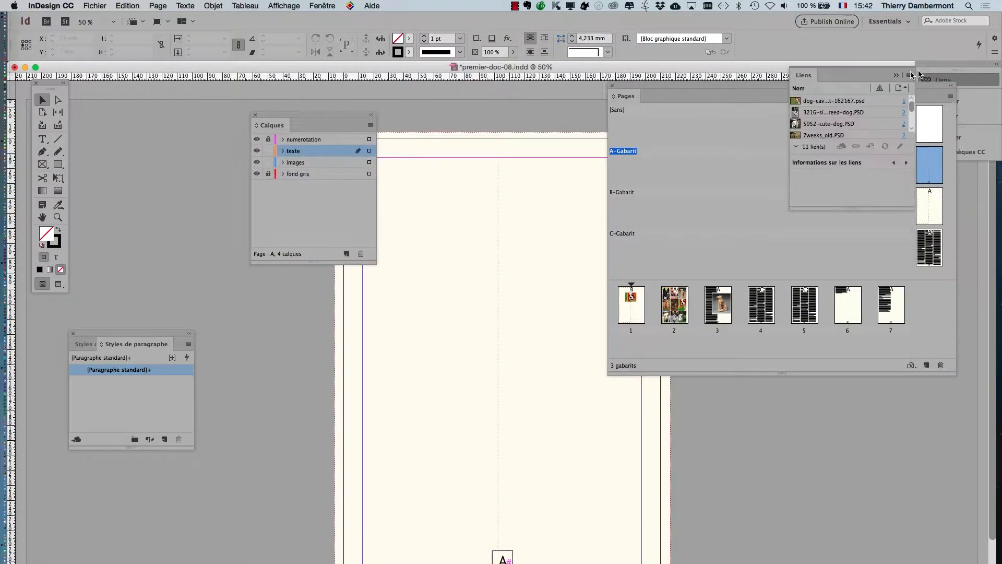
{"action": "left_click", "coordinate": [896, 76]}
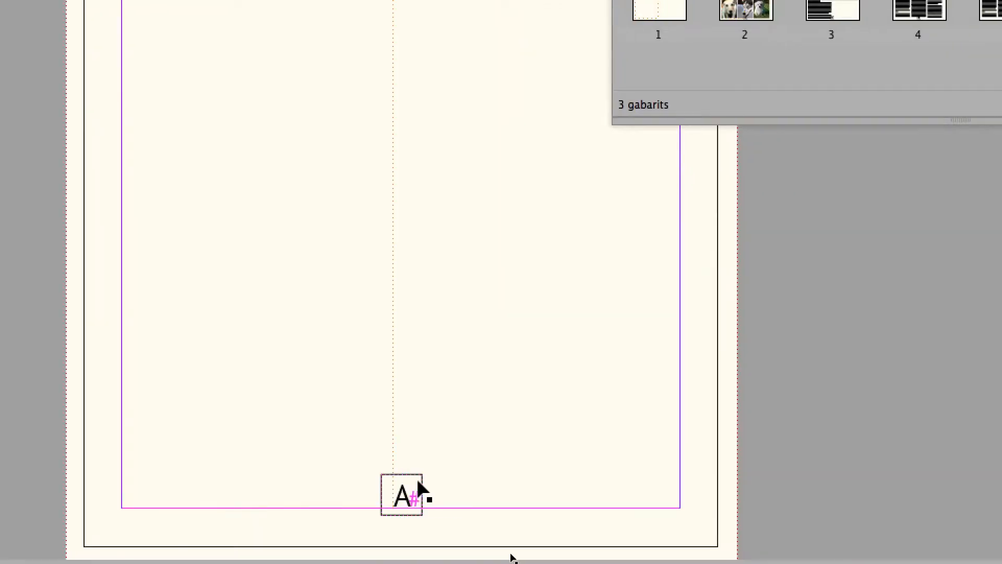
Move the A-Gabarit page-number frame below the bottom margin, scale it down to about 6.9 mm square, and deselect it.
{"action": "left_click", "coordinate": [418, 491]}
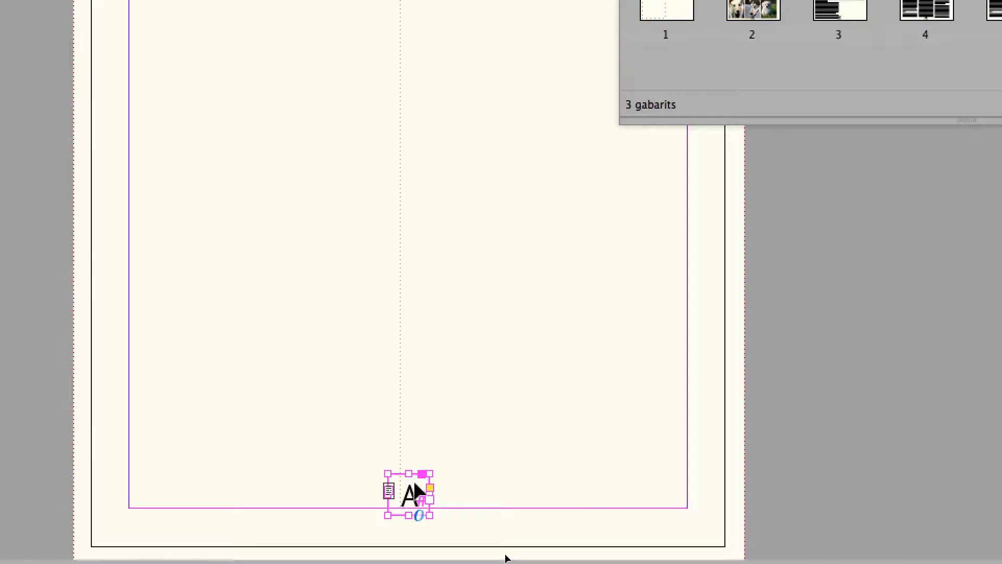
{"action": "left_click_drag", "start_coordinate": [413, 493], "coordinate": [414, 513]}
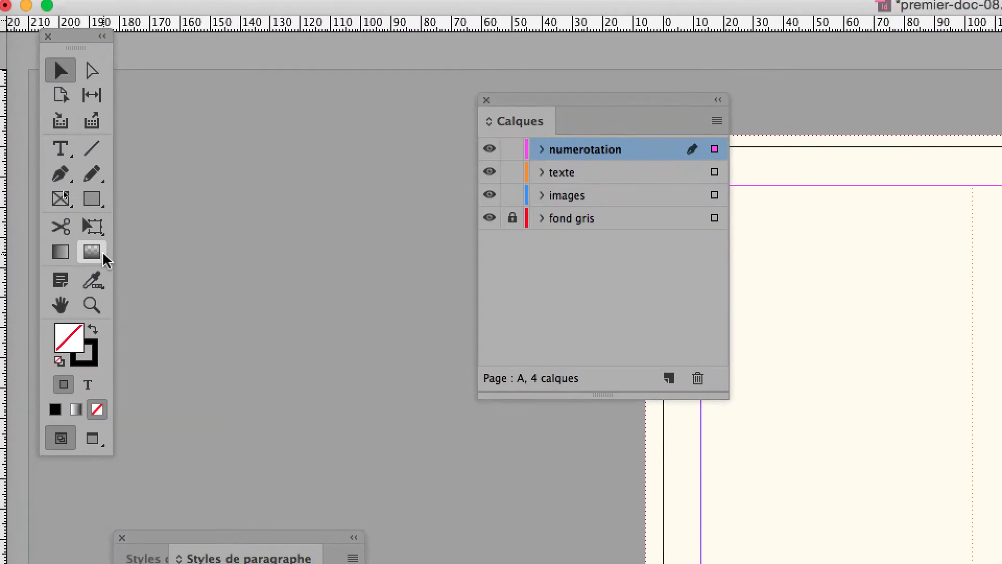
{"action": "left_click", "coordinate": [100, 242]}
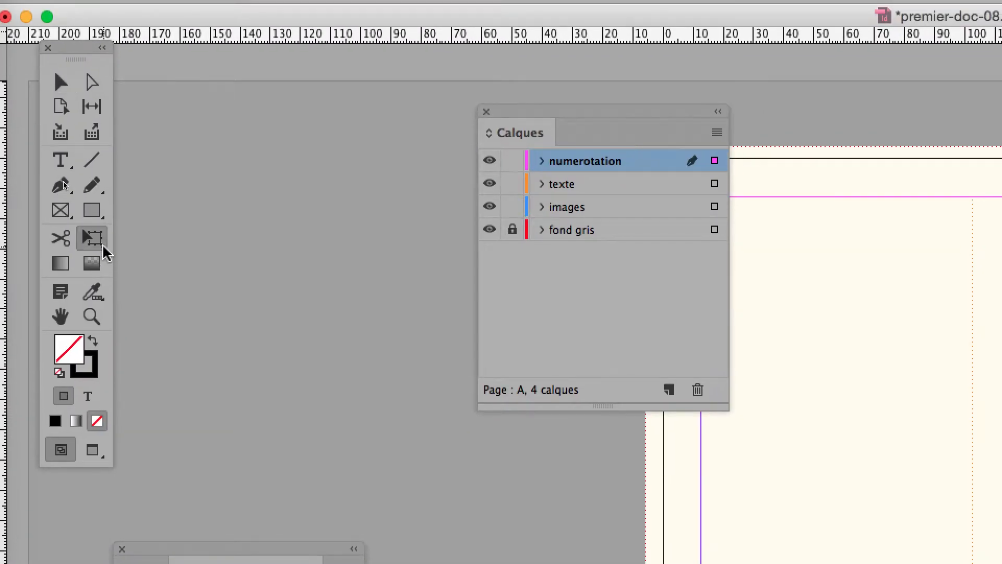
{"action": "key", "text": "super+plus"}
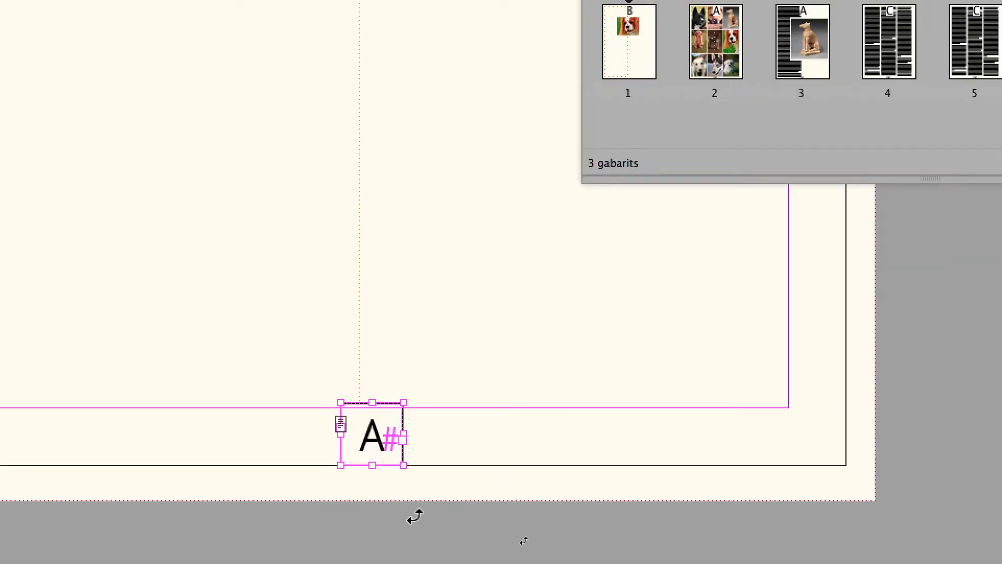
{"action": "mouse_move", "coordinate": [411, 490]}
{"action": "left_mouse_down"}
{"action": "mouse_move", "coordinate": [395, 479]}
{"action": "mouse_move", "coordinate": [407, 487]}
{"action": "left_mouse_up"}
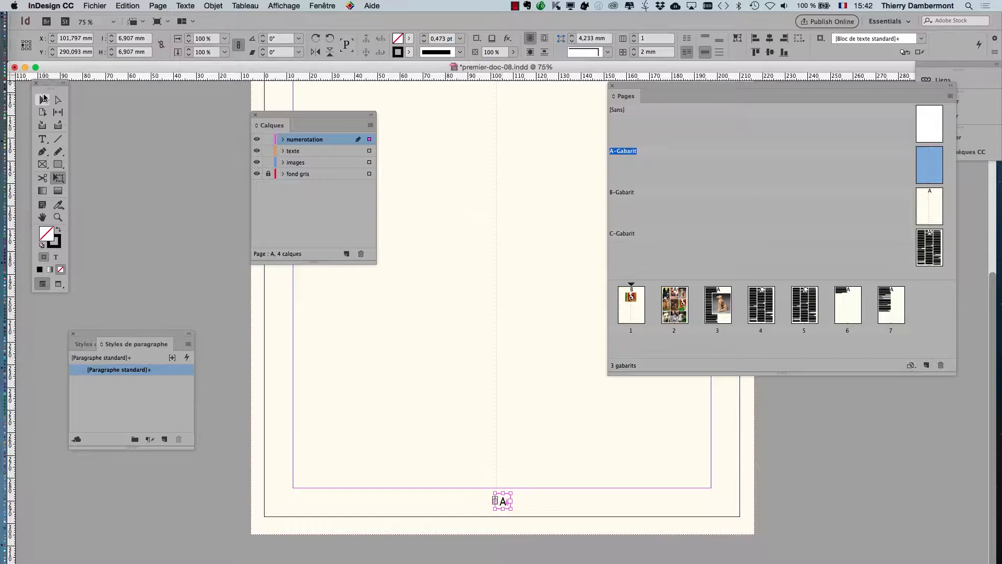
{"action": "left_click", "coordinate": [42, 100]}
{"action": "left_click", "coordinate": [139, 156]}
Check the page number's size and placement on C-Gabarit and on the document pages.
{"action": "double_click", "coordinate": [932, 244]}
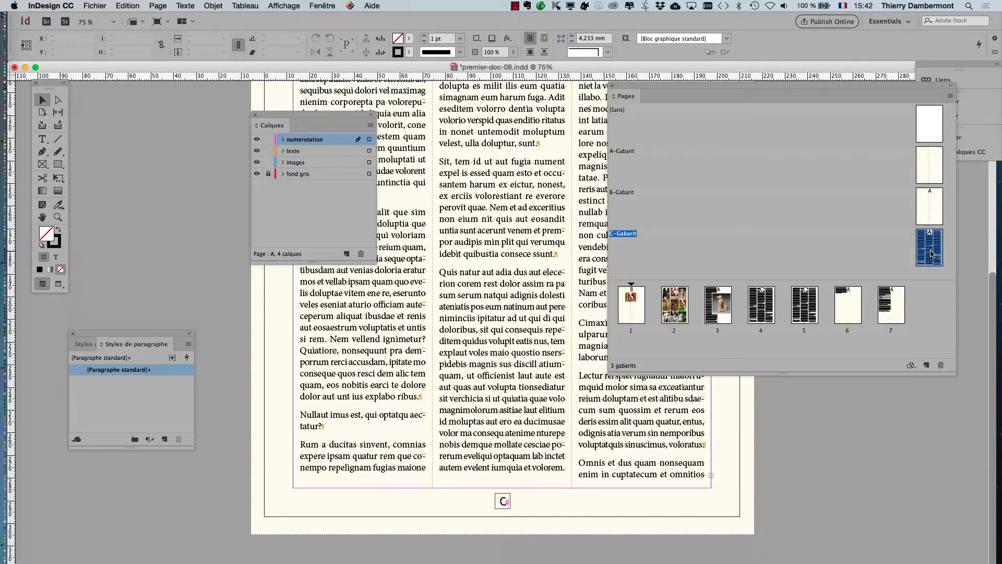
{"action": "double_click", "coordinate": [644, 306]}
{"action": "double_click", "coordinate": [666, 313]}
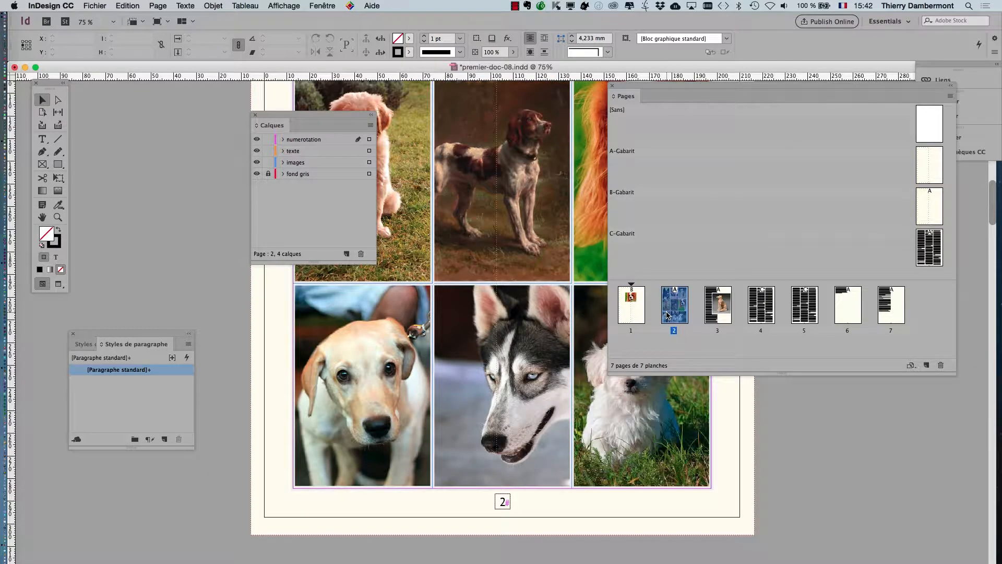
{"action": "double_click", "coordinate": [714, 313]}
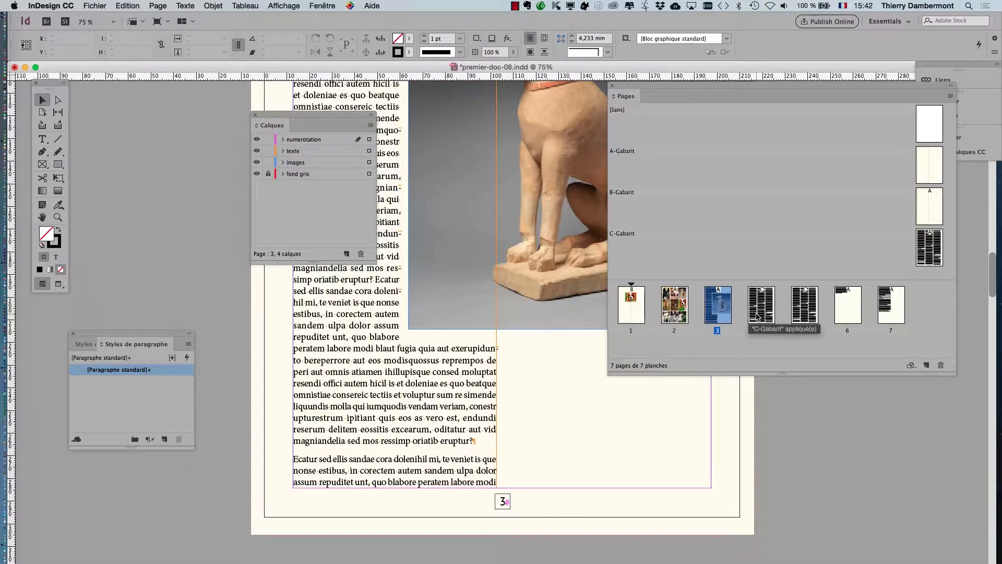
{"action": "double_click", "coordinate": [758, 316]}
{"action": "left_click", "coordinate": [793, 314]}
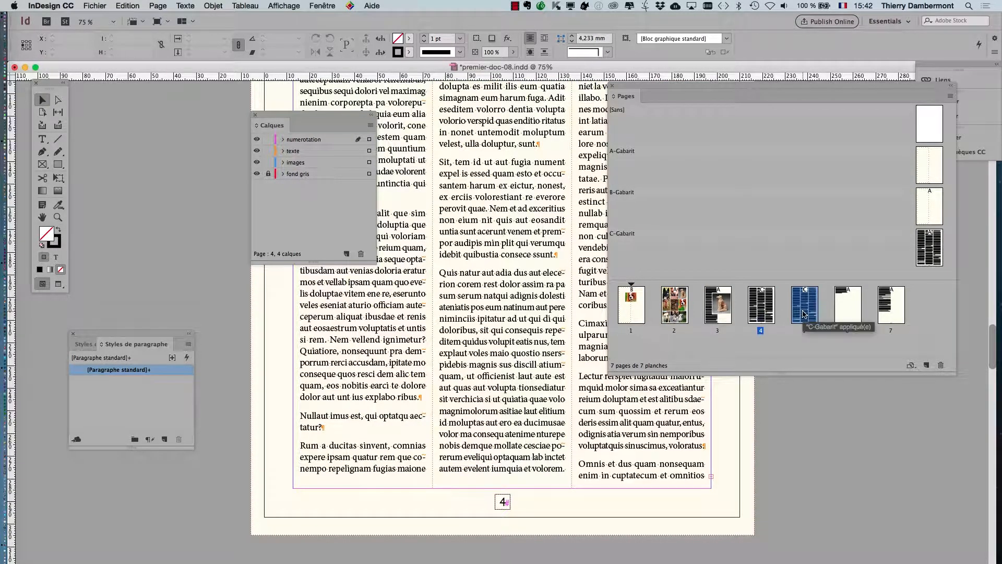
{"action": "double_click", "coordinate": [812, 314]}
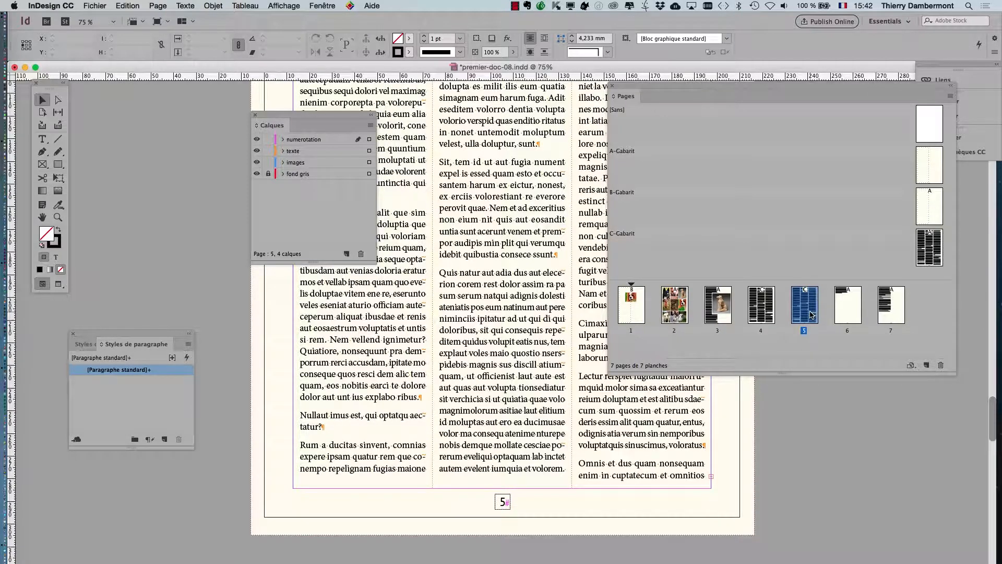
{"action": "double_click", "coordinate": [855, 311]}
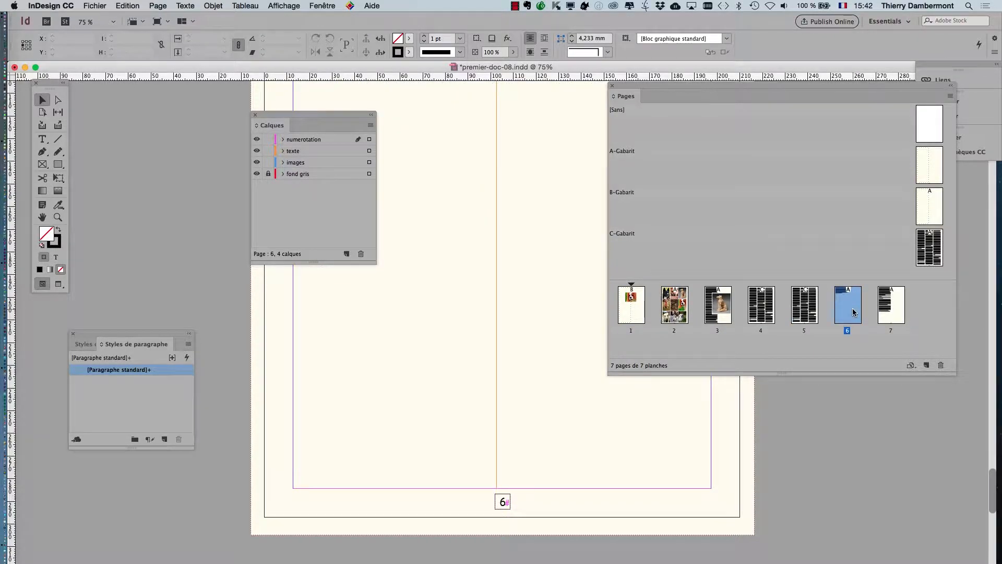
{"action": "double_click", "coordinate": [890, 311]}
{"action": "double_click", "coordinate": [800, 312]}
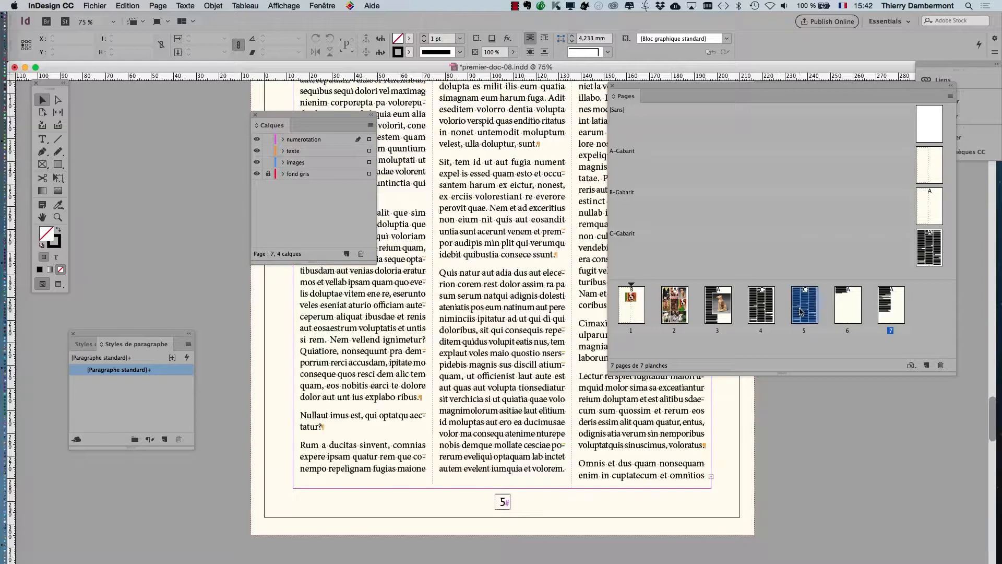
Save a new version of the document as premier-doc-09.indd in the JOUR 5 IVE folder and rearrange the panels around page 5.
{"action": "key", "text": "super+minus"}
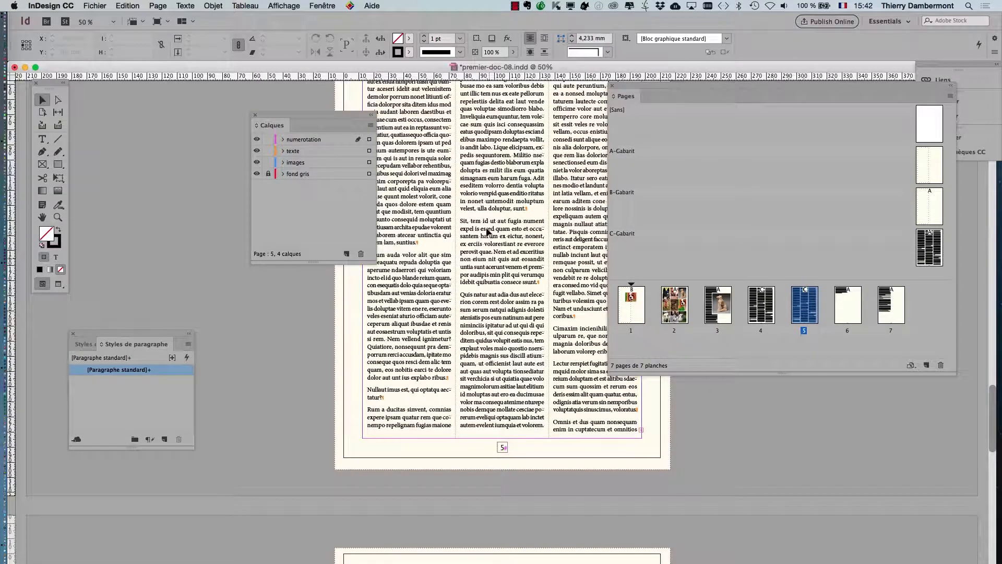
{"action": "left_click_drag", "start_coordinate": [617, 90], "coordinate": [813, 150]}
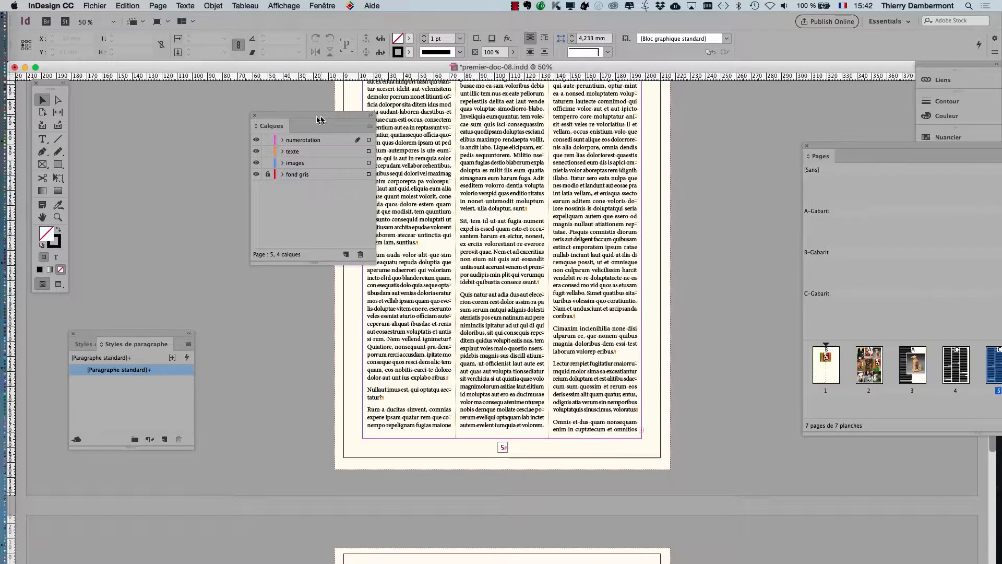
{"action": "left_click_drag", "start_coordinate": [321, 116], "coordinate": [210, 117]}
{"action": "left_click", "coordinate": [94, 5]}
{"action": "left_click", "coordinate": [120, 86]}
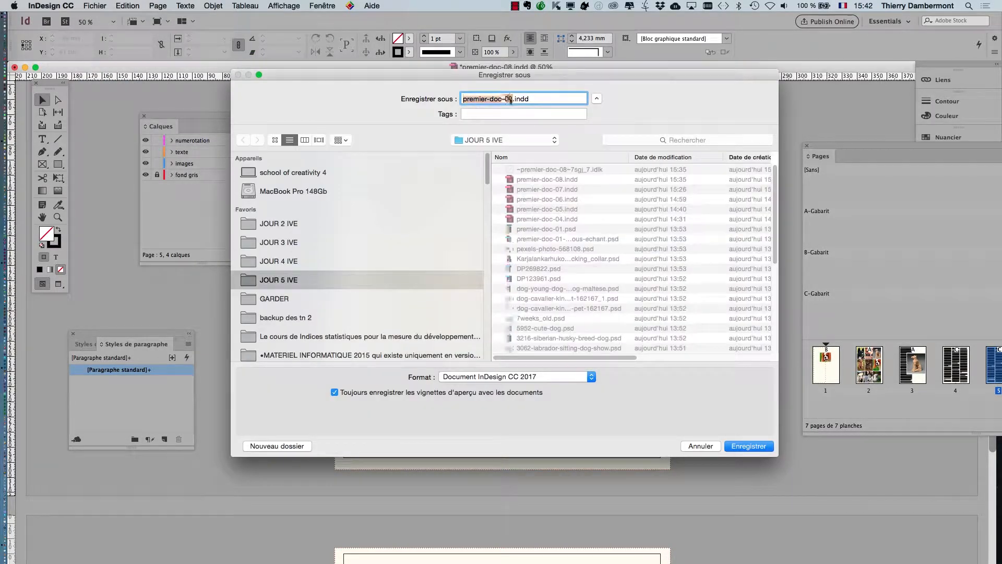
{"action": "left_click_drag", "start_coordinate": [513, 99], "coordinate": [508, 100]}
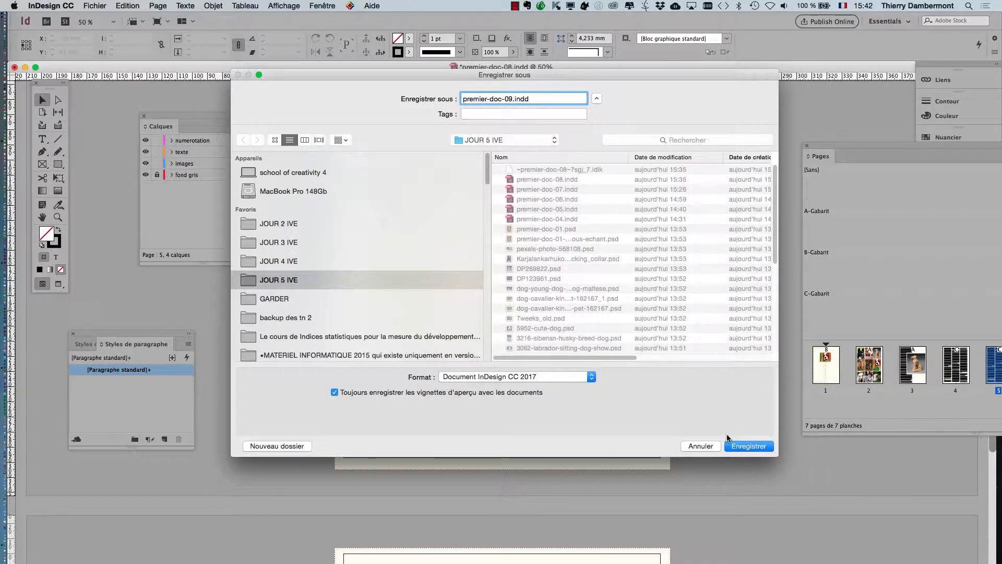
{"action": "left_click", "coordinate": [733, 446]}
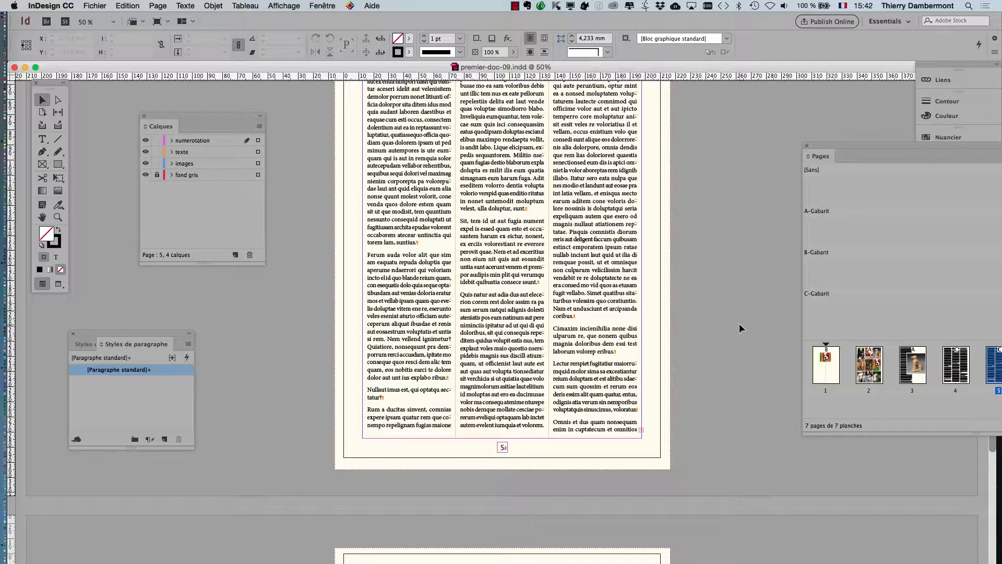
{"action": "scroll", "coordinate": [734, 315], "scroll_direction": "up", "scroll_amount": 4}
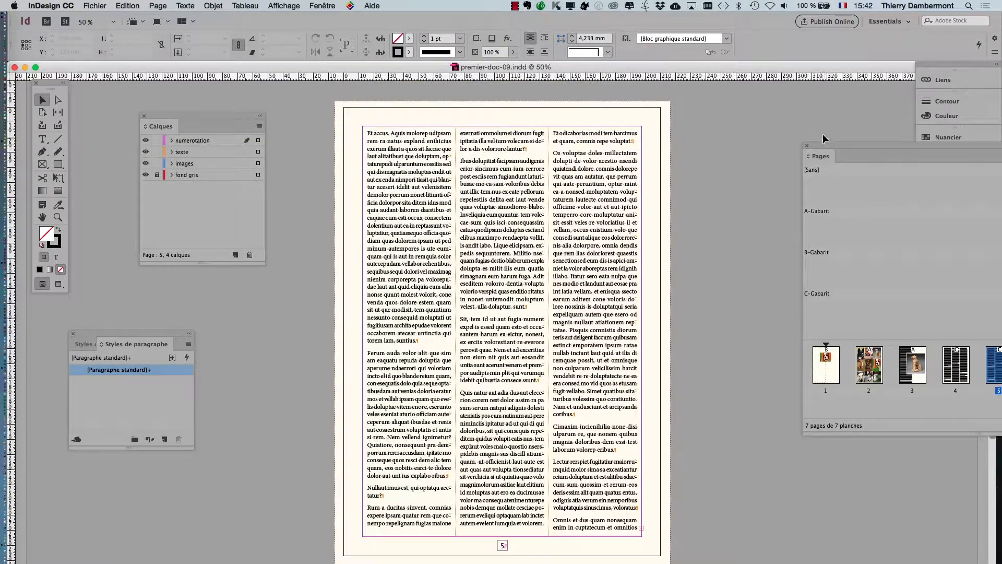
{"action": "left_click_drag", "start_coordinate": [826, 146], "coordinate": [637, 123]}
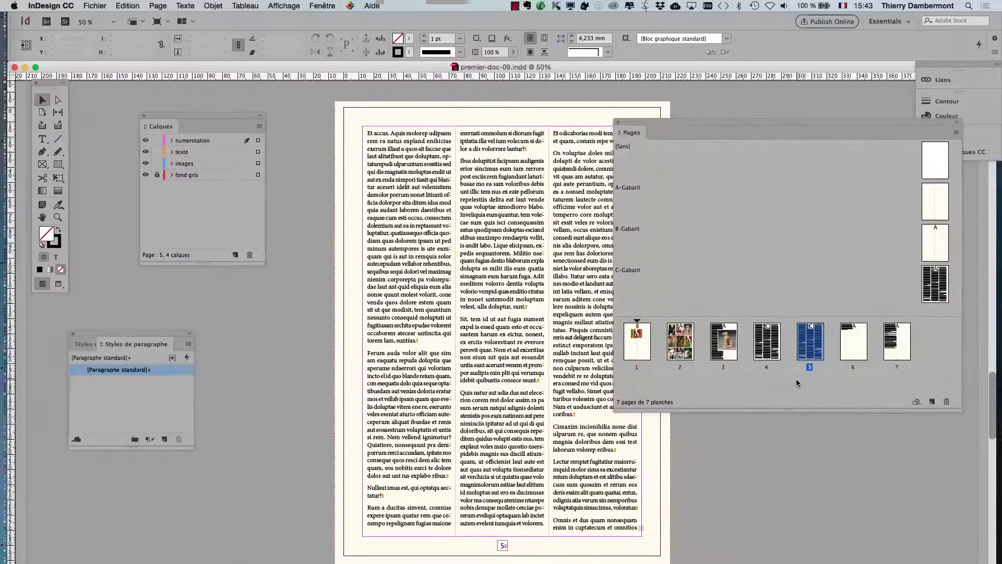
Switch to Firefox and search Google Images for vase "public domain".
{"action": "mouse_move", "coordinate": [8, 527]}
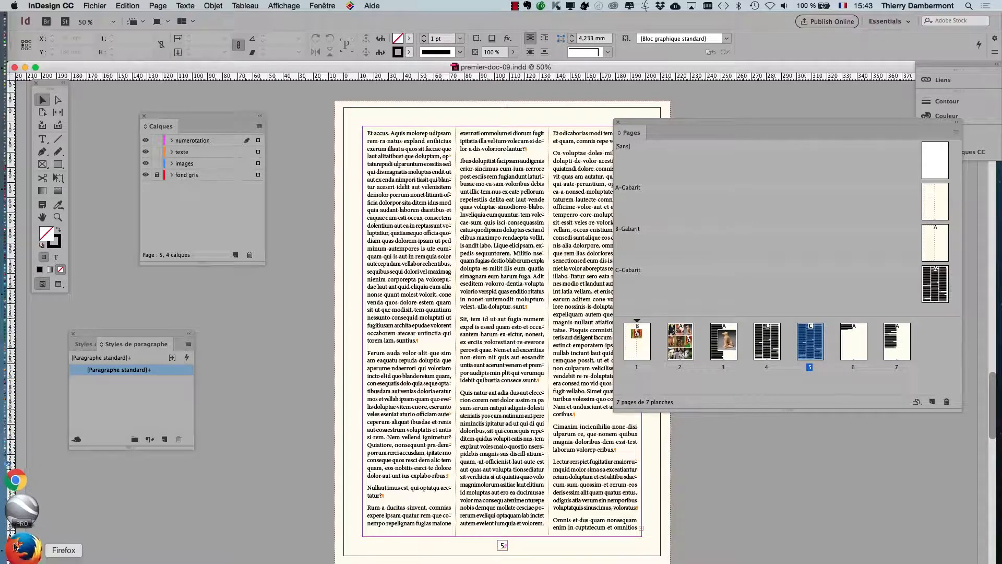
{"action": "left_click", "coordinate": [17, 546]}
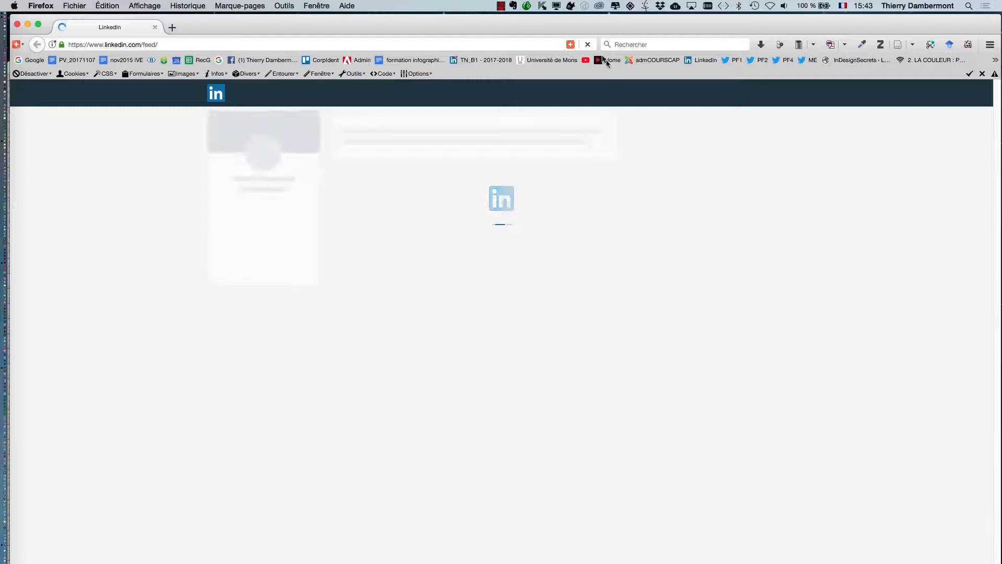
{"action": "left_click", "coordinate": [218, 60]}
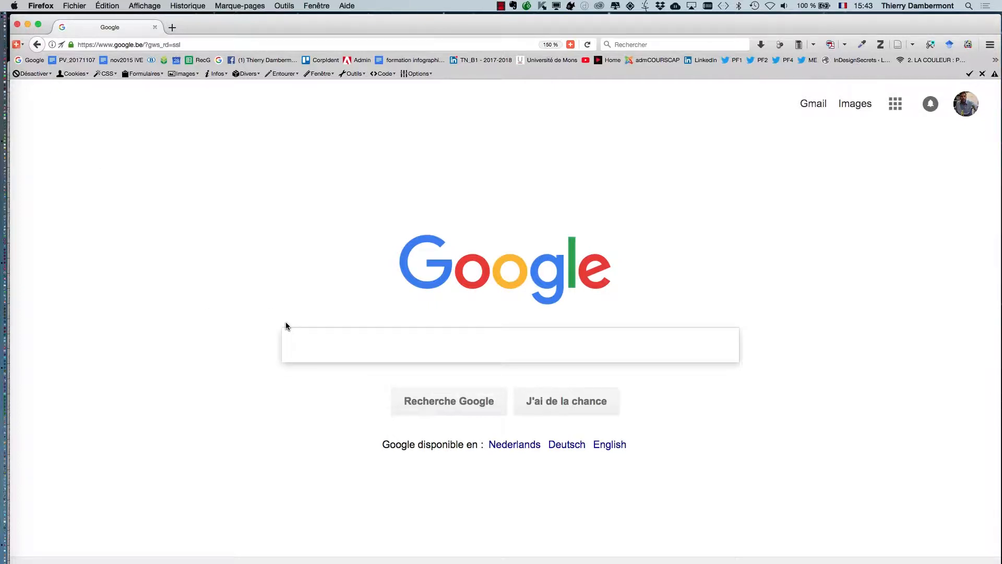
{"action": "type", "text": "vase \"publi"}
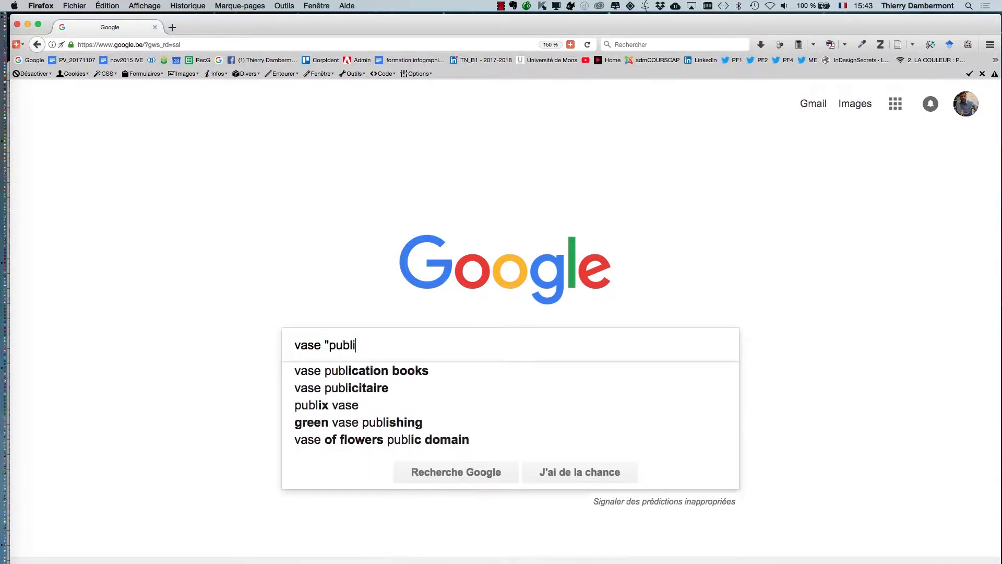
{"action": "type", "text": "c domain\""}
{"action": "key", "text": "Return"}
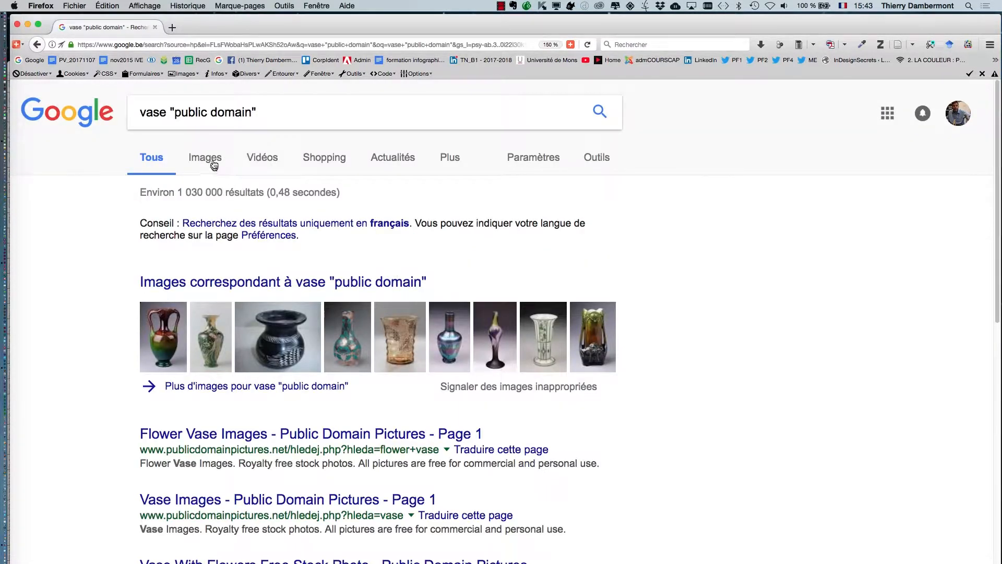
{"action": "left_click", "coordinate": [213, 163]}
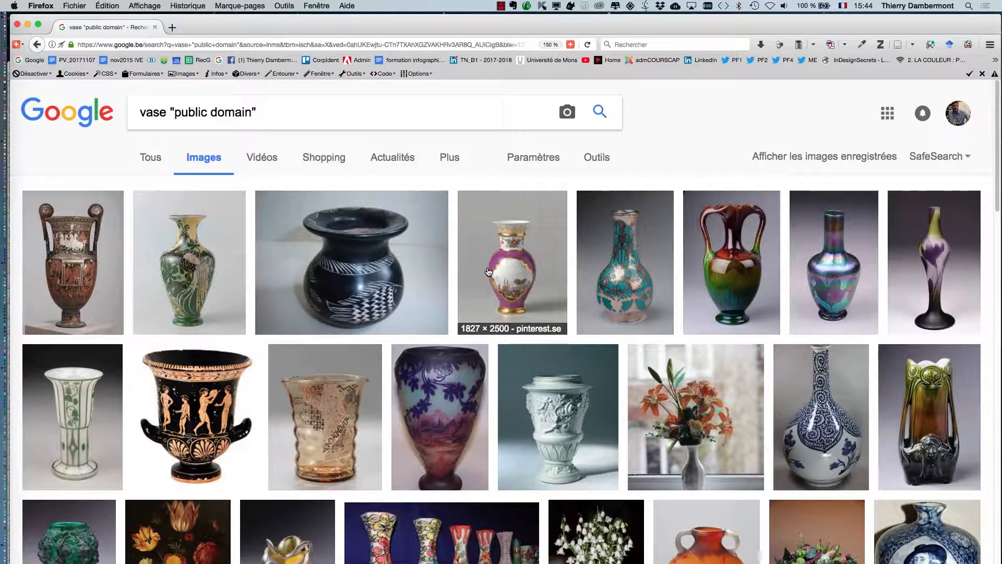
Open the full-size 1827 × 2500 image of the purple Meissener Porzellan vase in its own tab.
{"action": "left_click", "coordinate": [487, 272], "text": "super"}
{"action": "left_click", "coordinate": [212, 27]}
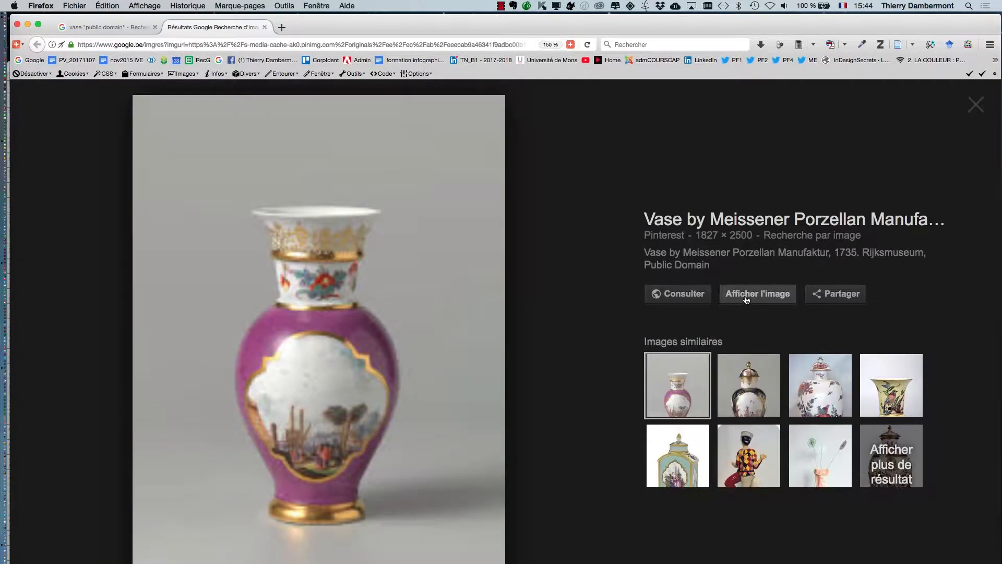
{"action": "left_click", "coordinate": [747, 296]}
Save the full-size vase image as vase.jpg in the JOUR 5 IVE folder.
{"action": "right_click", "coordinate": [493, 295]}
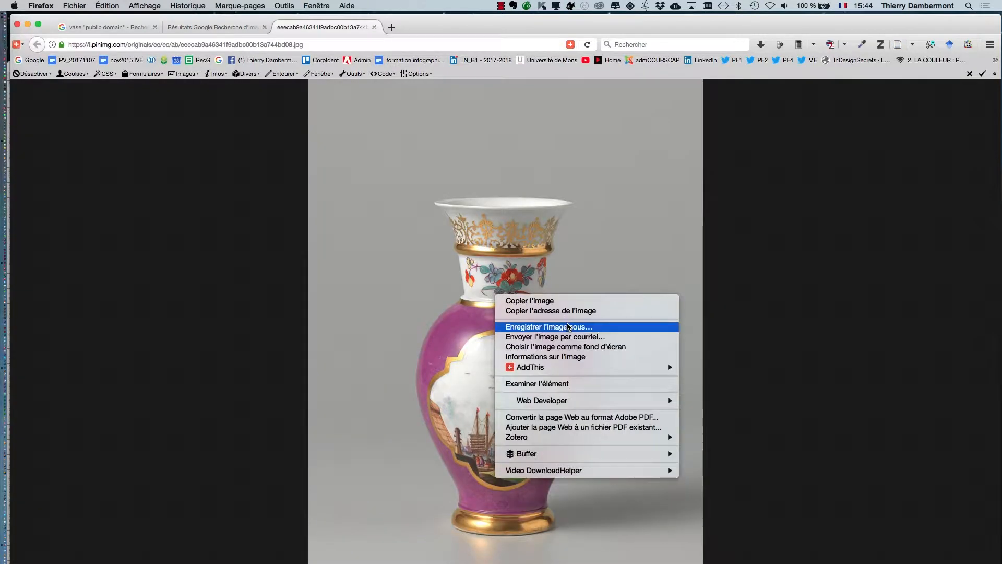
{"action": "left_click", "coordinate": [568, 325]}
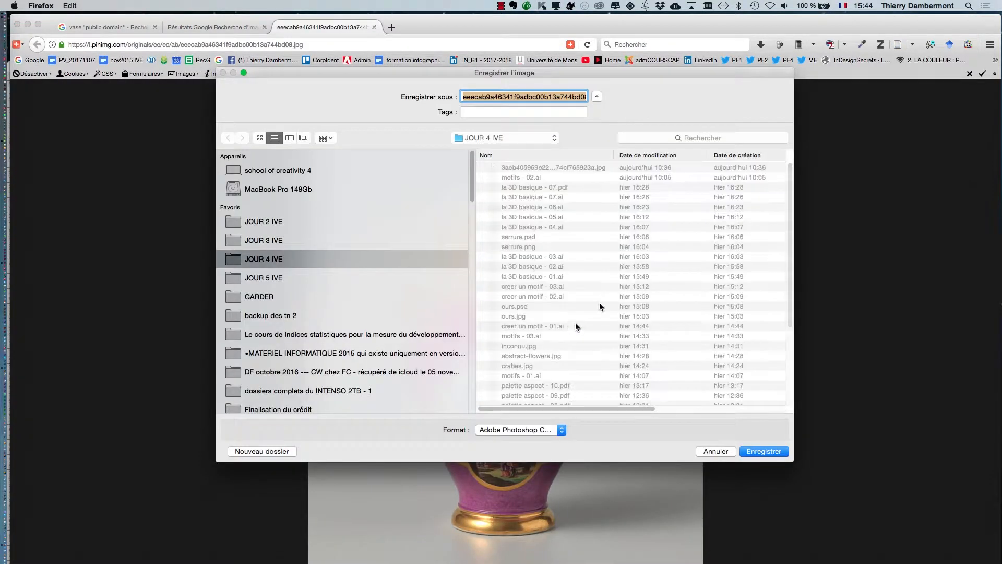
{"action": "left_click", "coordinate": [291, 272]}
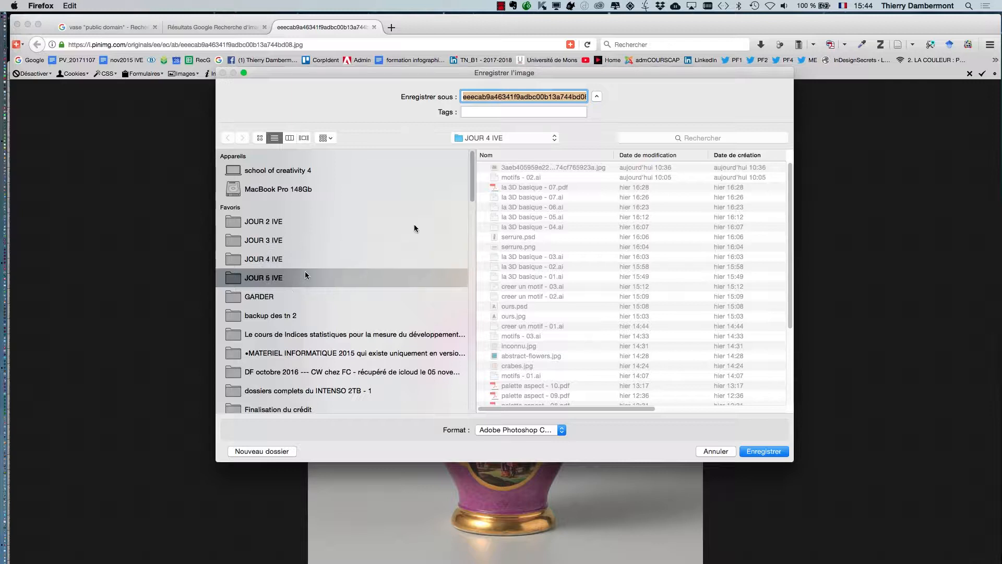
{"action": "left_click", "coordinate": [565, 96]}
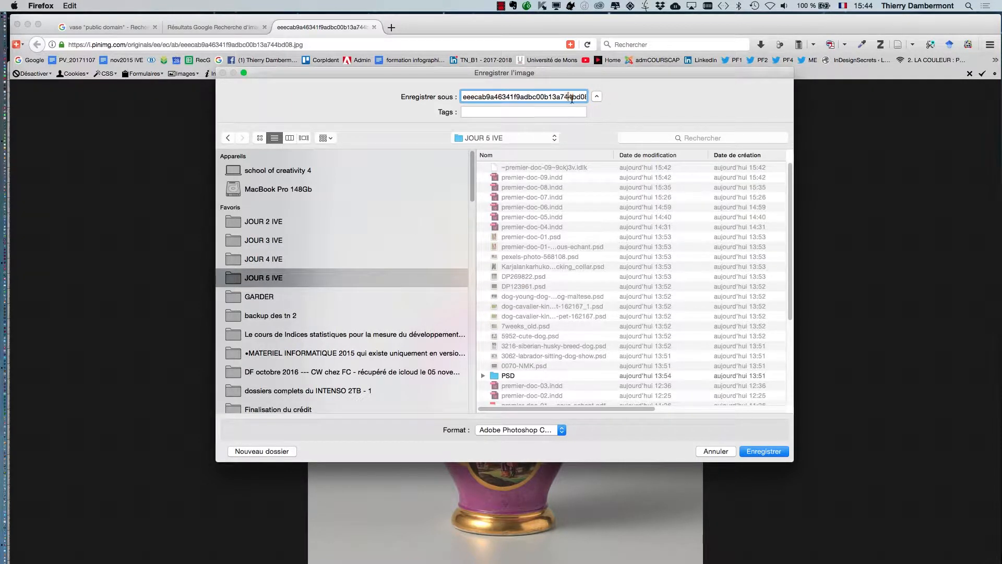
{"action": "left_click_drag", "start_coordinate": [549, 79], "coordinate": [545, 86]}
{"action": "key", "text": "BackSpace"}
{"action": "left_click_drag", "start_coordinate": [480, 98], "coordinate": [455, 83]}
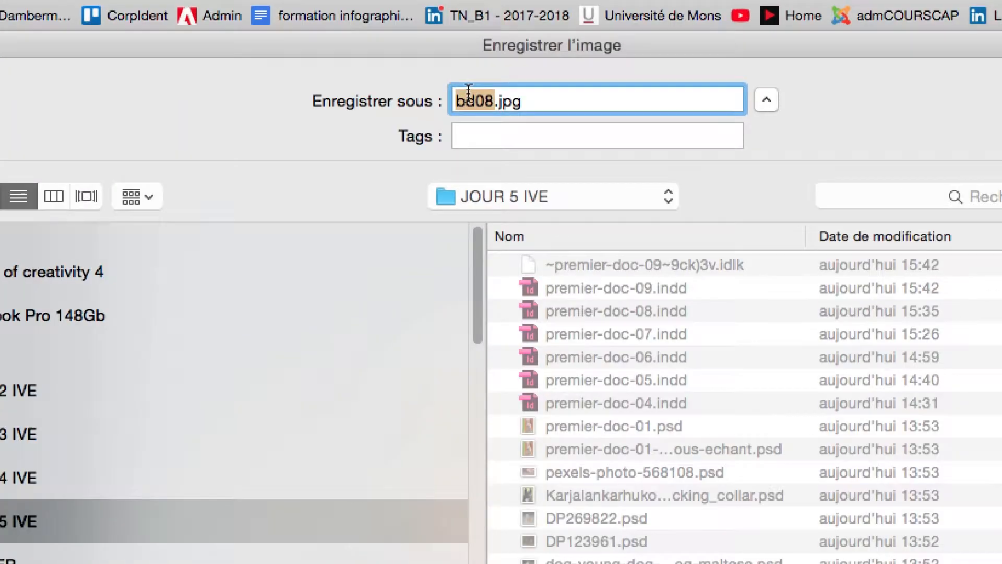
{"action": "type", "text": "vase"}
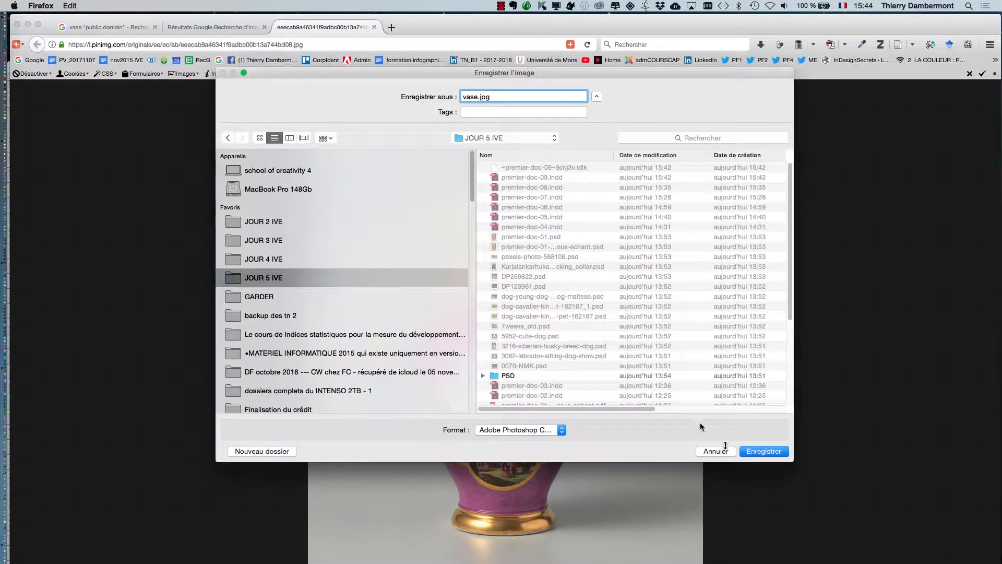
{"action": "left_click", "coordinate": [770, 452]}
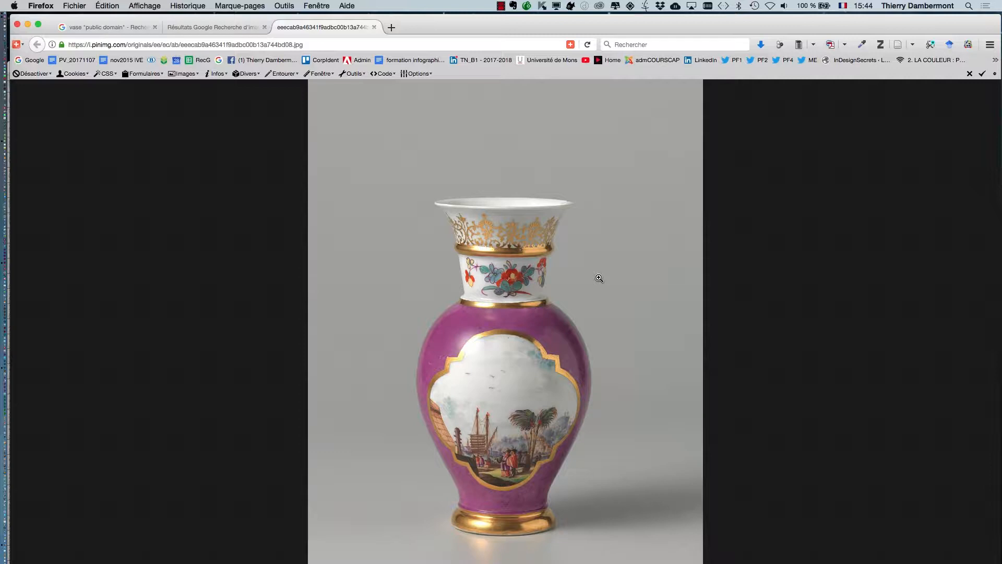
Switch to Photoshop with the other applications hidden, and open vase.jpg from JOUR 5 IVE, keeping its embedded eciRGB v2 profile.
{"action": "left_click", "coordinate": [29, 26]}
{"action": "key", "text": "super+Tab"}
{"action": "key", "text": "super+Tab"}
{"action": "key", "text": "super+Tab"}
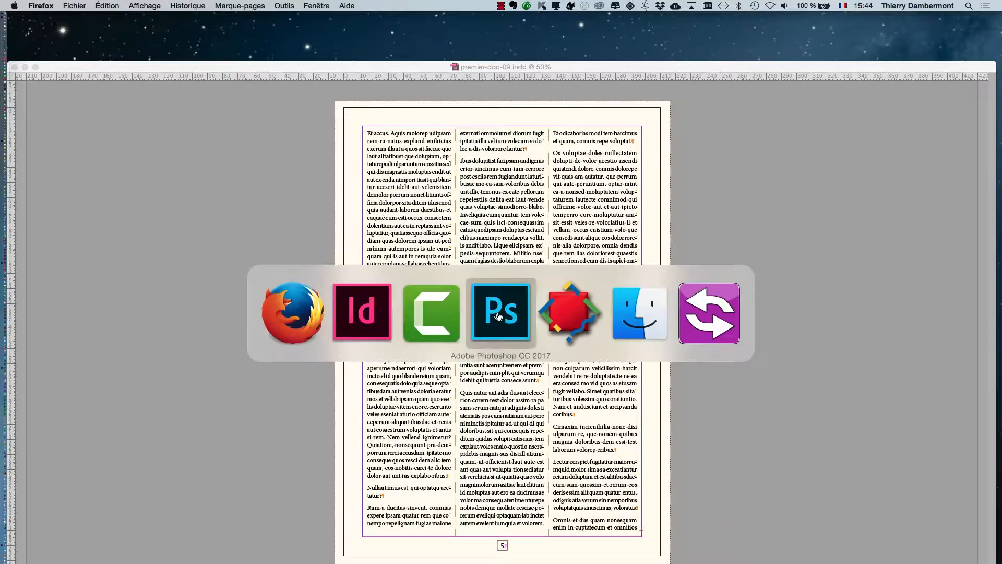
{"action": "key", "text": "alt+super+h"}
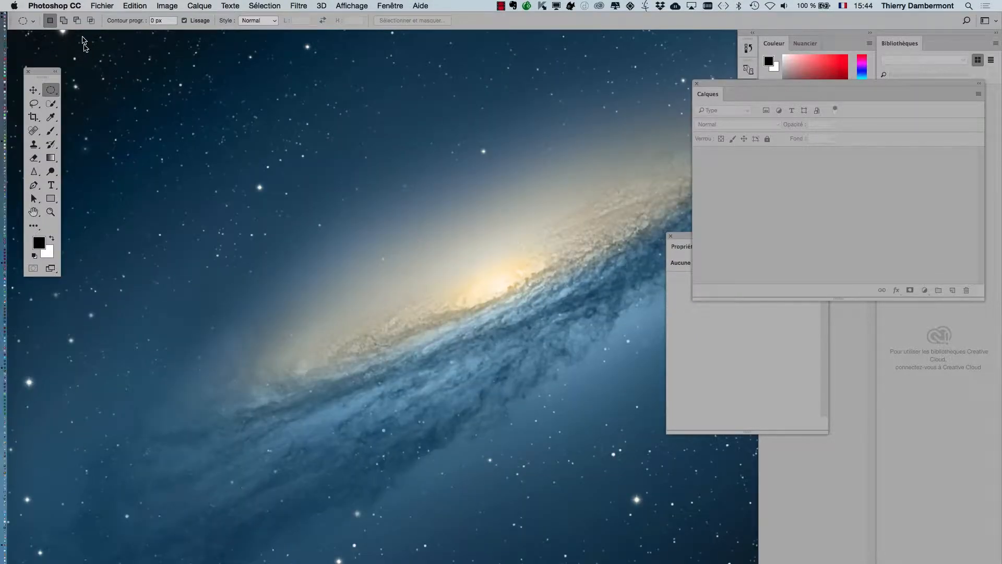
{"action": "left_click", "coordinate": [101, 6]}
{"action": "left_click", "coordinate": [105, 30]}
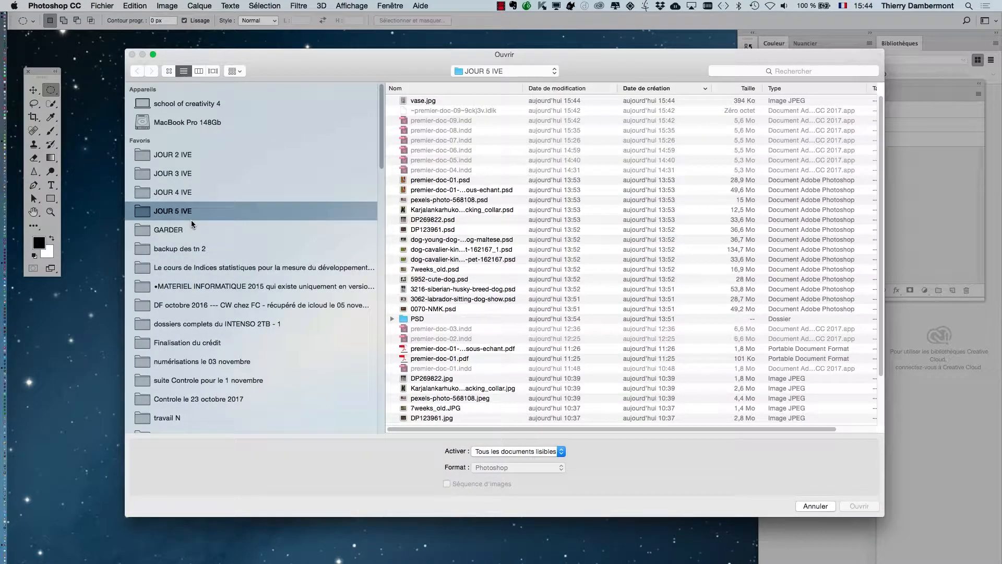
{"action": "left_click", "coordinate": [455, 102]}
{"action": "left_click", "coordinate": [862, 506]}
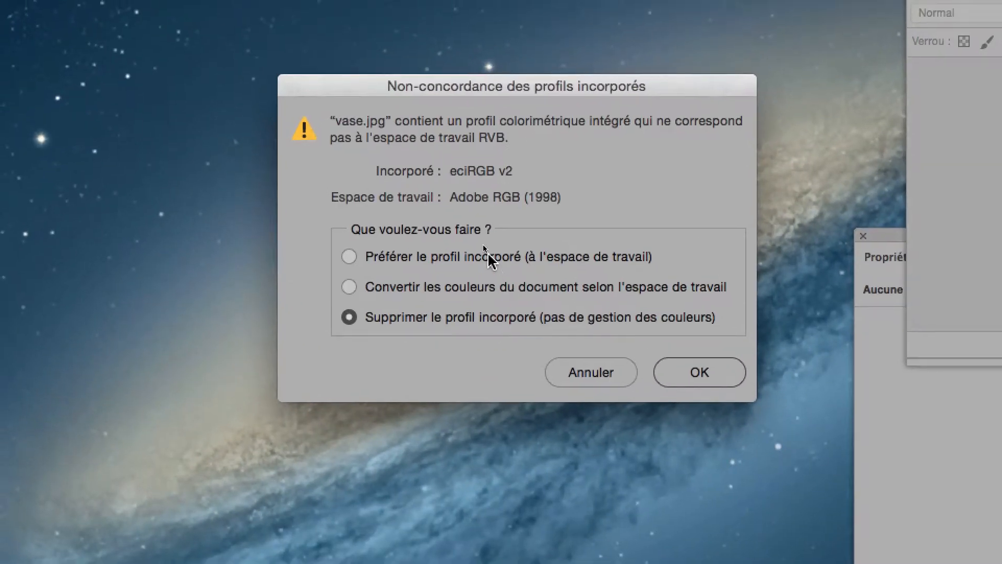
{"action": "left_click", "coordinate": [484, 246]}
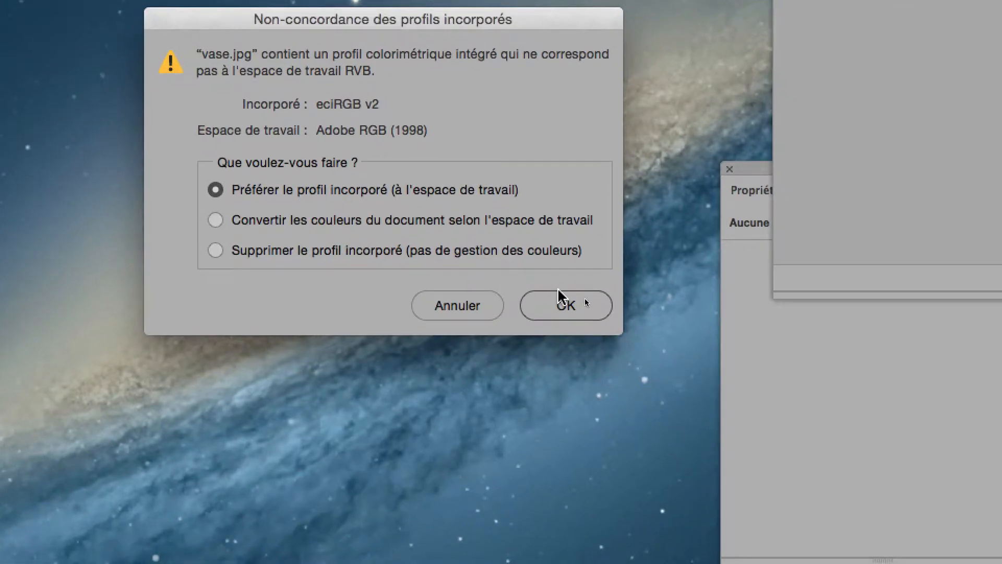
{"action": "left_click", "coordinate": [696, 370]}
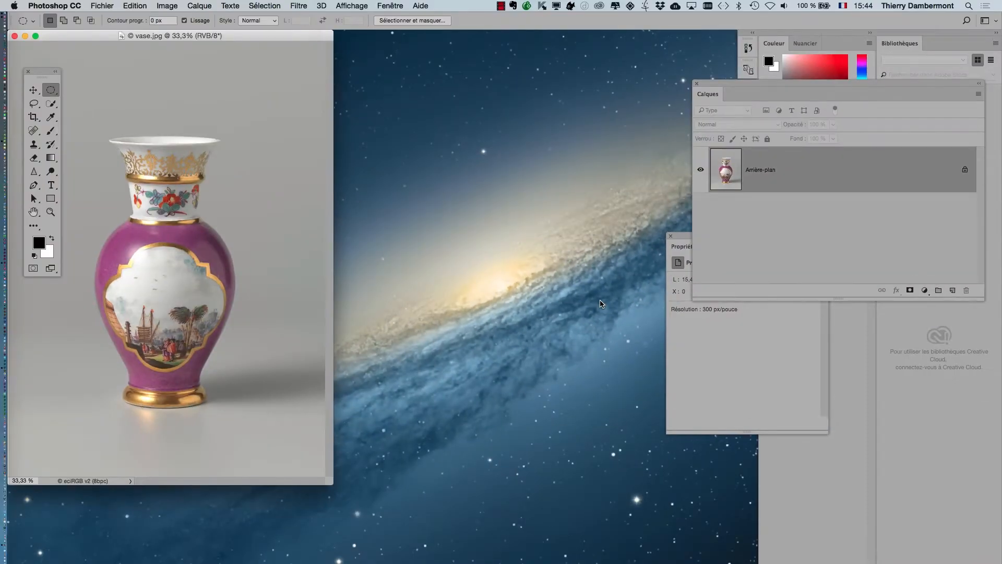
Display the vase image in full-screen mode and move the Layers panel closer to it.
{"action": "key", "text": "f"}
{"action": "left_click_drag", "start_coordinate": [517, 314], "coordinate": [390, 319]}
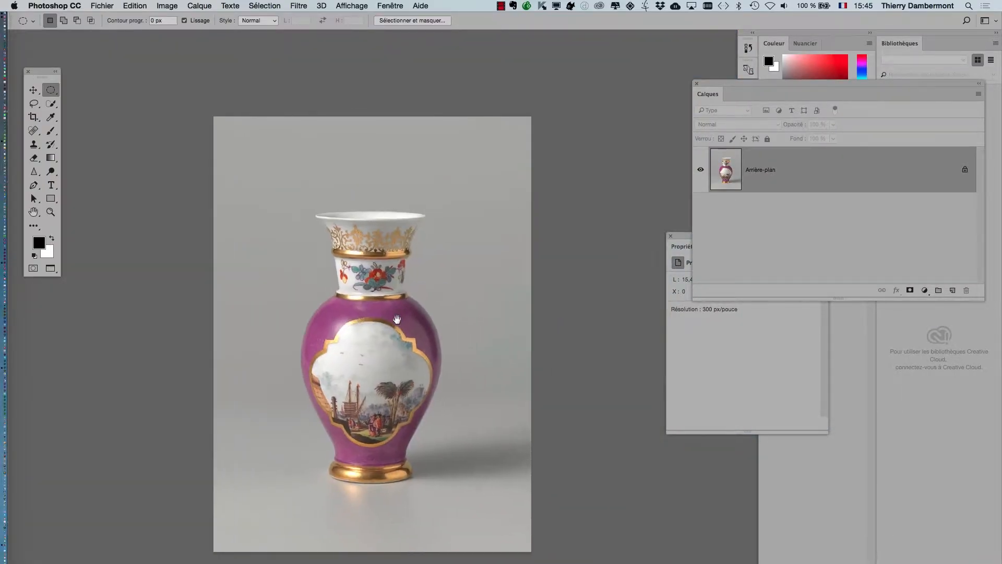
{"action": "scroll", "coordinate": [401, 325], "scroll_direction": "up", "scroll_amount": 1}
{"action": "scroll", "coordinate": [401, 325], "scroll_direction": "up", "scroll_amount": 3}
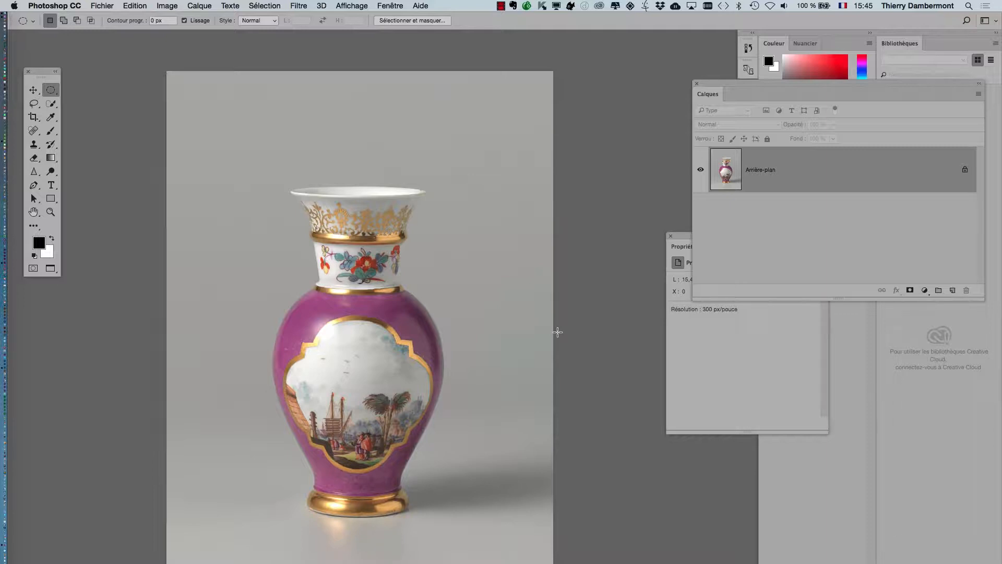
{"action": "left_click_drag", "start_coordinate": [717, 90], "coordinate": [498, 77]}
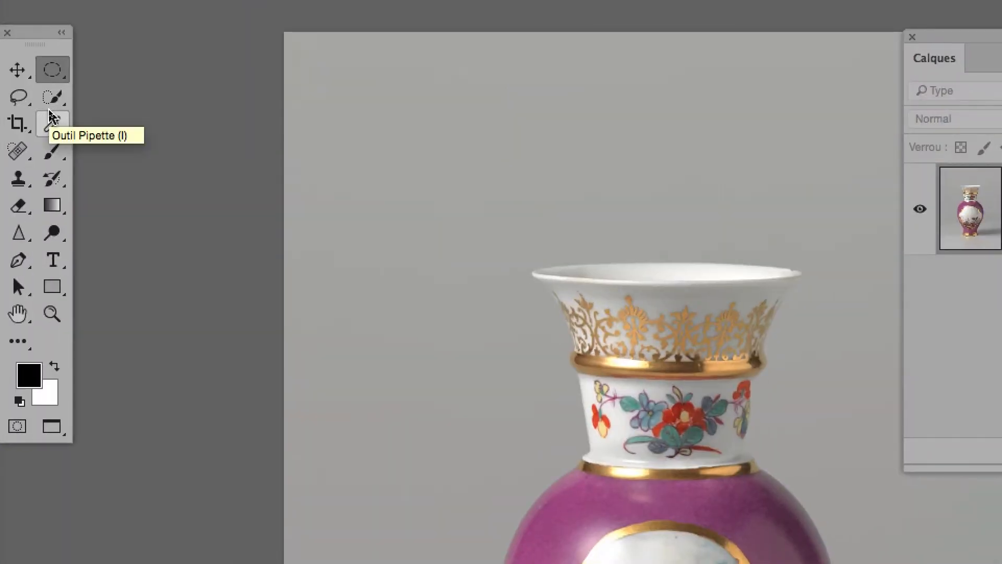
Place the toolbox beside the vase and select the grey background left of its neck with the Quick Selection tool.
{"action": "left_click", "coordinate": [51, 105]}
{"action": "left_click", "coordinate": [35, 43]}
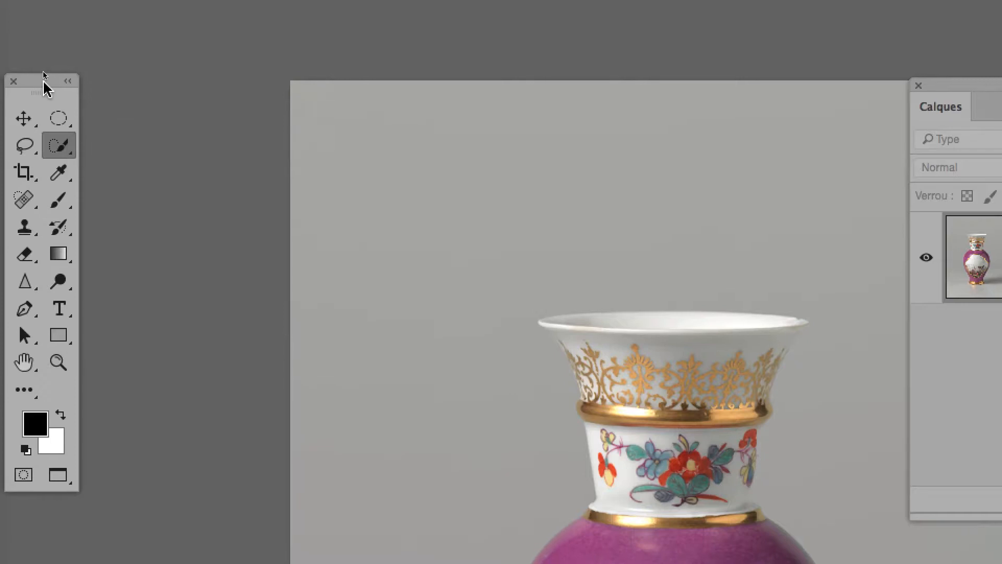
{"action": "left_click_drag", "start_coordinate": [35, 42], "coordinate": [281, 205]}
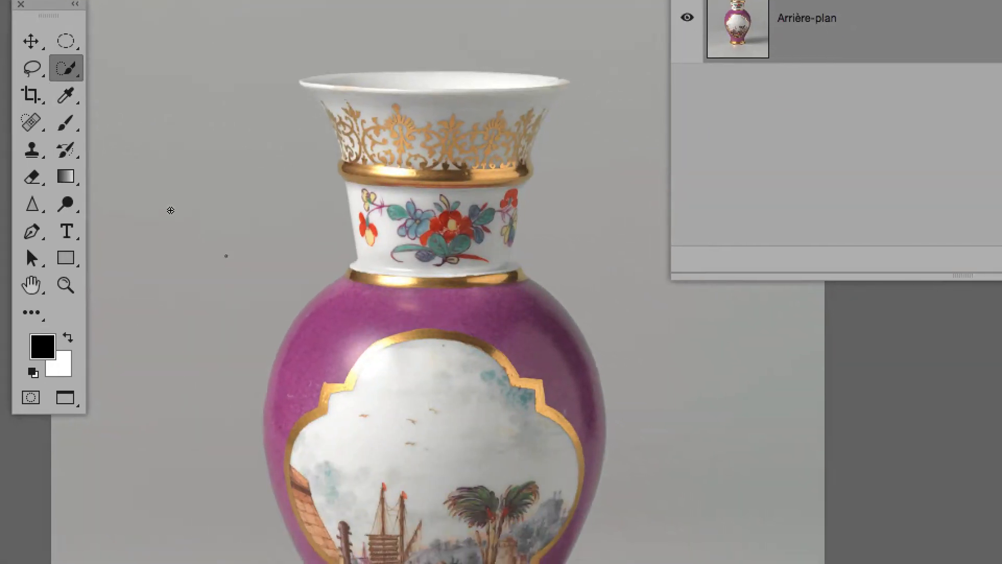
{"action": "left_click_drag", "start_coordinate": [249, 346], "coordinate": [262, 345]}
{"action": "left_click_drag", "start_coordinate": [176, 211], "coordinate": [178, 211]}
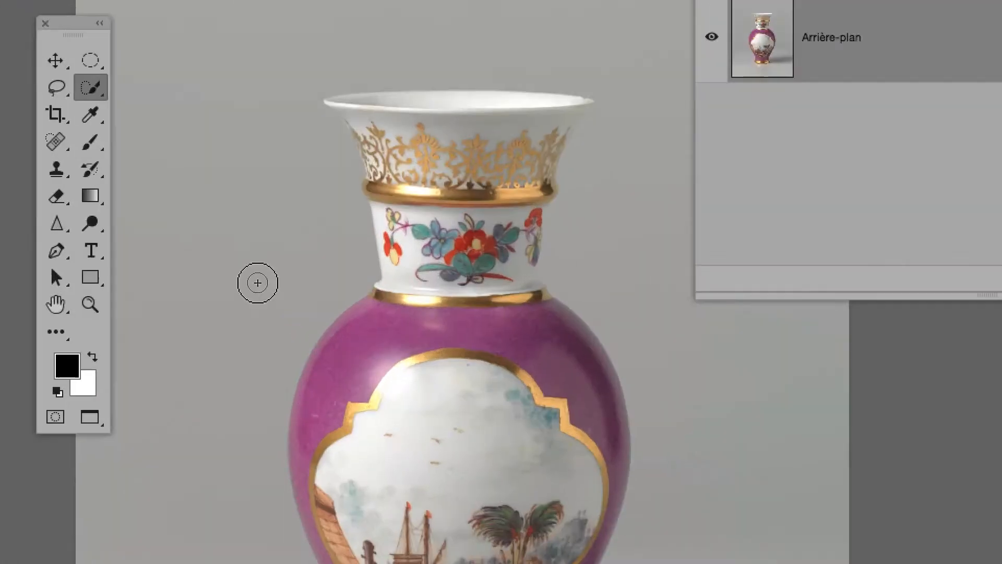
{"action": "mouse_move", "coordinate": [257, 286]}
{"action": "left_mouse_down"}
{"action": "mouse_move", "coordinate": [248, 291]}
{"action": "mouse_move", "coordinate": [283, 245]}
{"action": "mouse_move", "coordinate": [262, 246]}
{"action": "mouse_move", "coordinate": [257, 194]}
{"action": "left_mouse_up"}
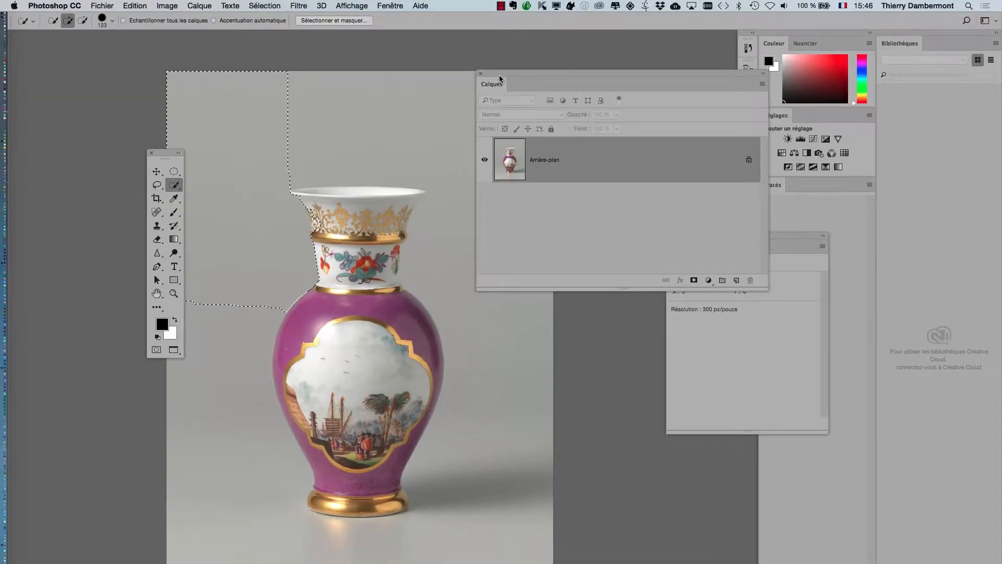
Extend the quick selection over the whole grey background around the vase, and deselect it.
{"action": "left_click_drag", "start_coordinate": [500, 79], "coordinate": [635, 62]}
{"action": "left_click_drag", "start_coordinate": [163, 154], "coordinate": [110, 165]}
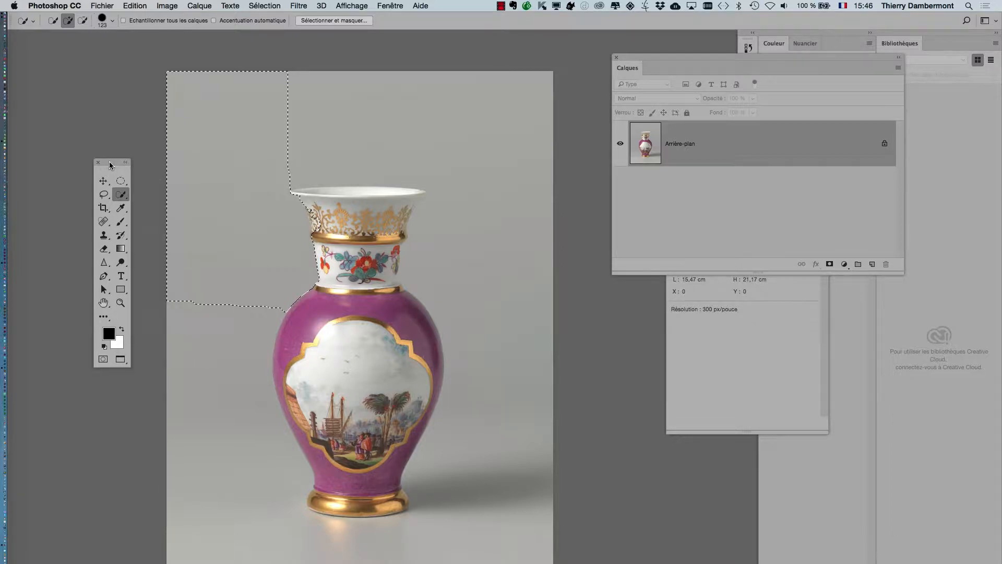
{"action": "left_click_drag", "start_coordinate": [205, 290], "coordinate": [232, 488]}
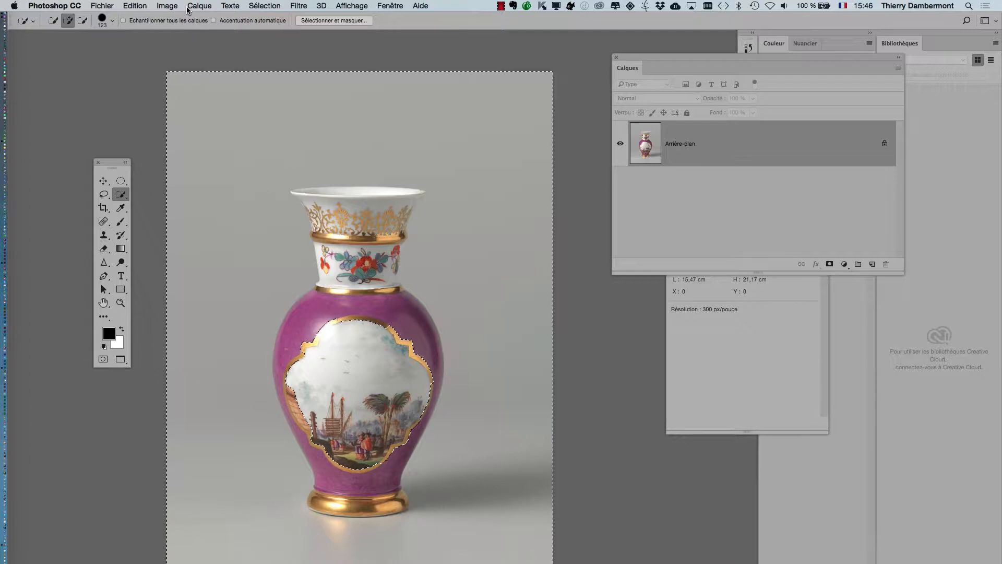
{"action": "left_click", "coordinate": [266, 6]}
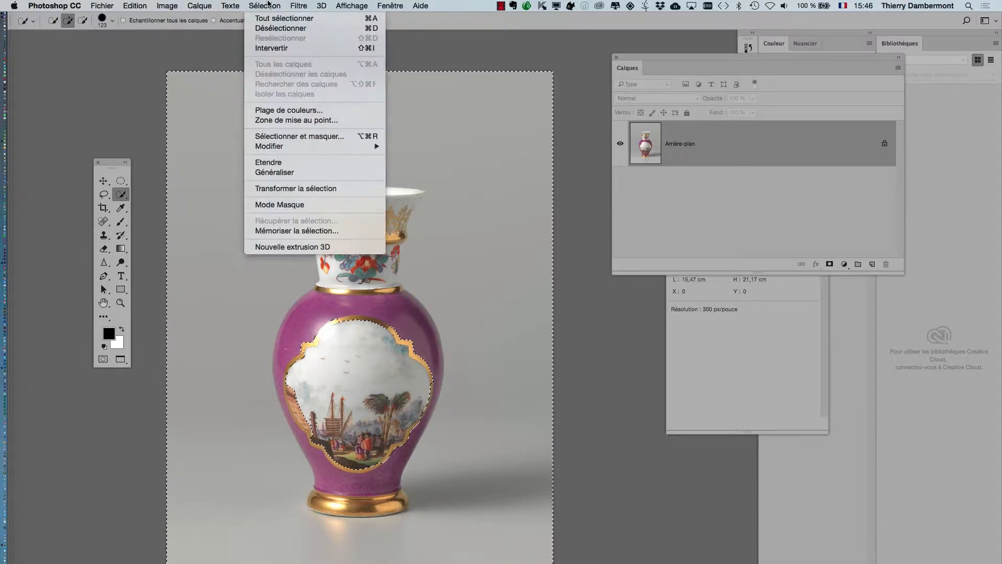
{"action": "left_click", "coordinate": [274, 29]}
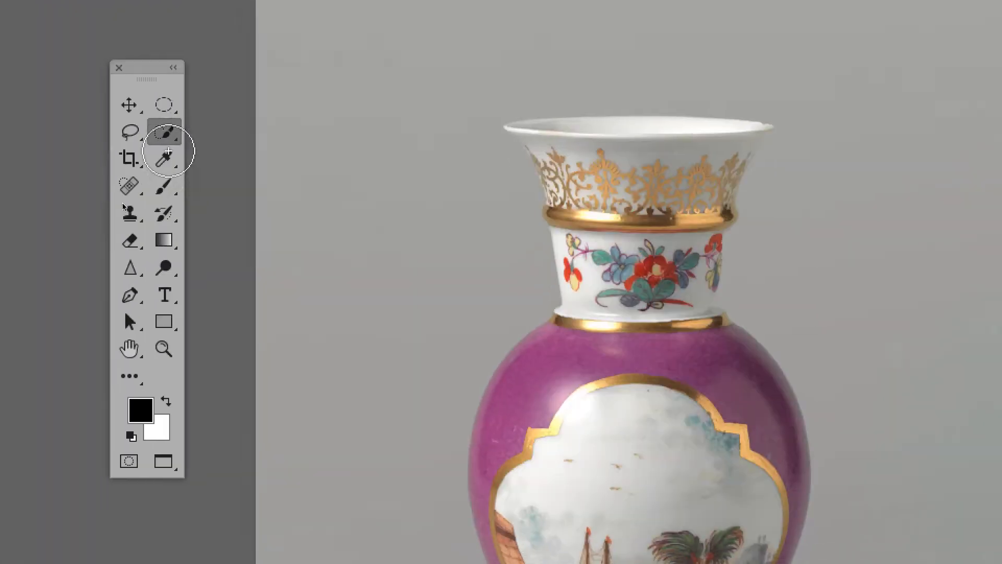
Select the grey background around the vase using the Magic Wand with a tolerance of 16.
{"action": "left_click", "coordinate": [123, 197]}
{"action": "left_click", "coordinate": [209, 156]}
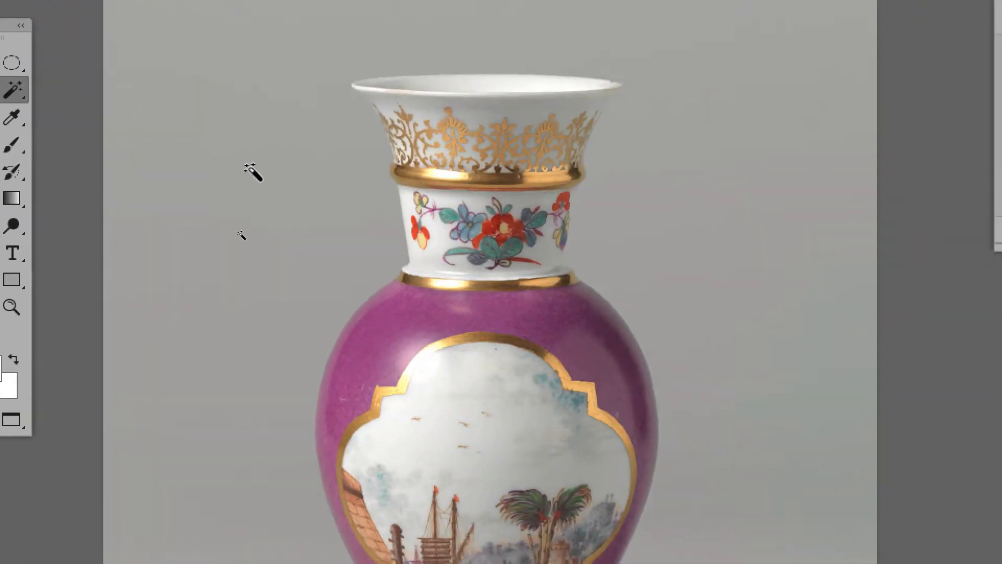
{"action": "left_click", "coordinate": [251, 171]}
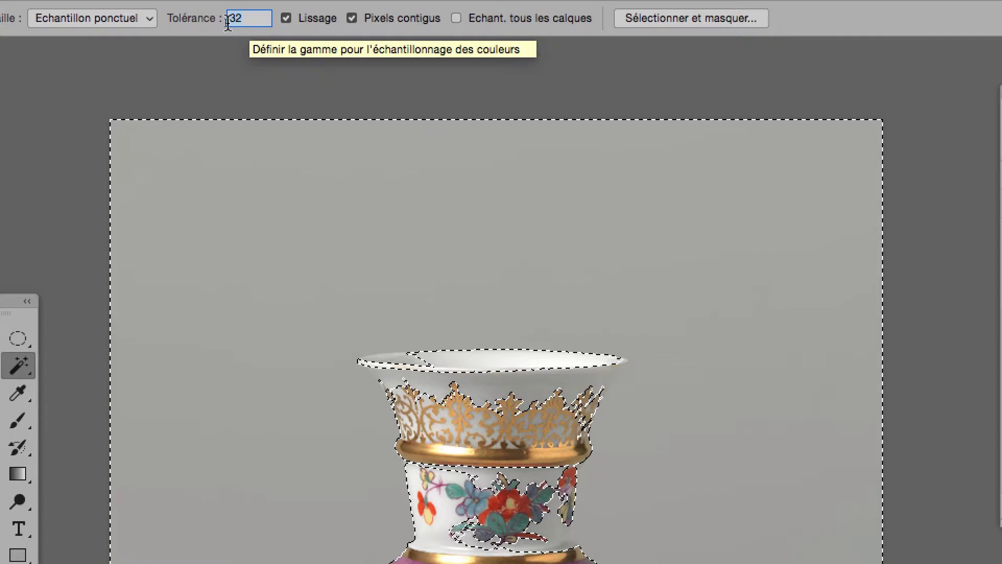
{"action": "type", "text": "10"}
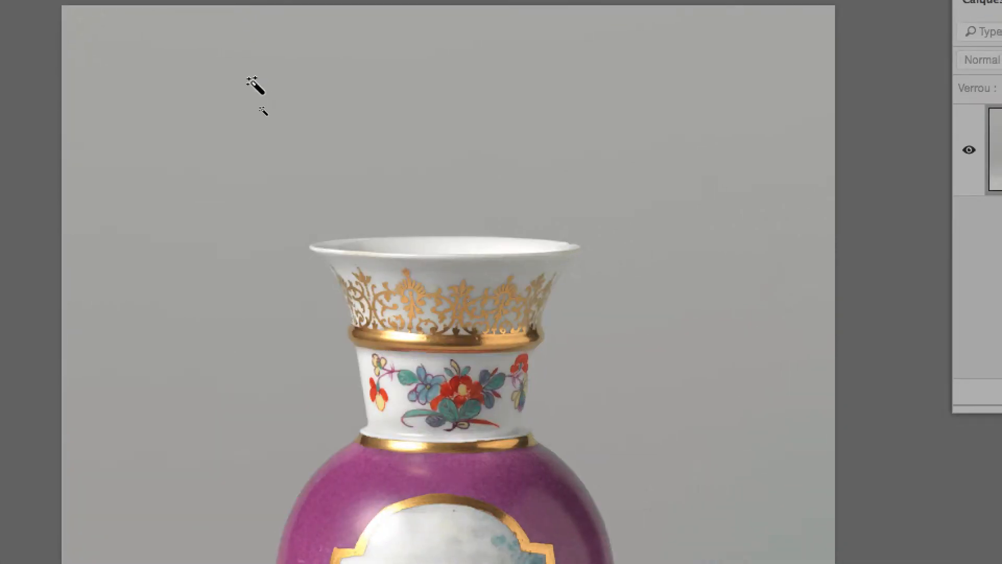
{"action": "left_click", "coordinate": [262, 109]}
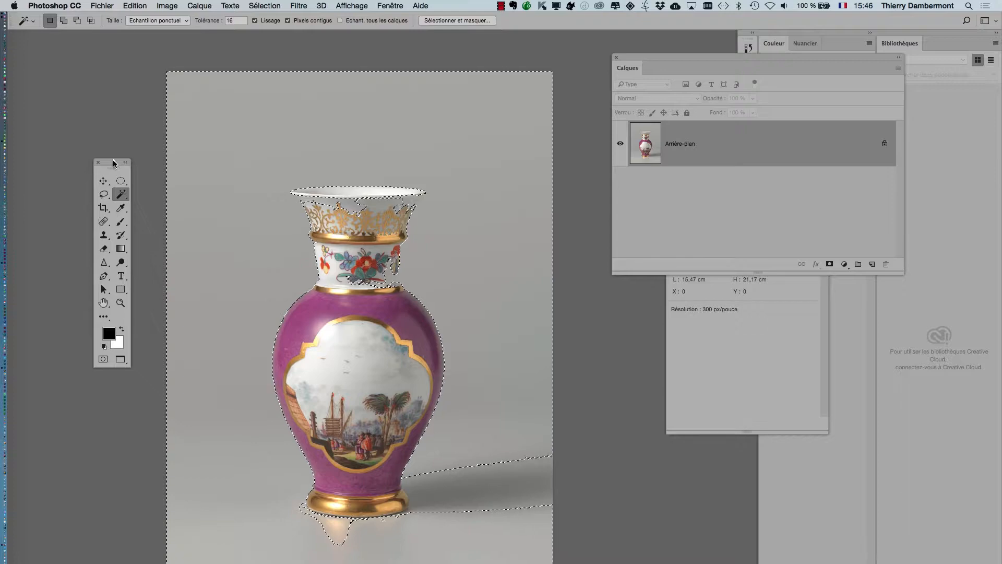
Enter Quick Mask mode and paint over the unmasked gaps in the vase's rim and neck with a size 37 black brush.
{"action": "left_click_drag", "start_coordinate": [113, 163], "coordinate": [124, 72]}
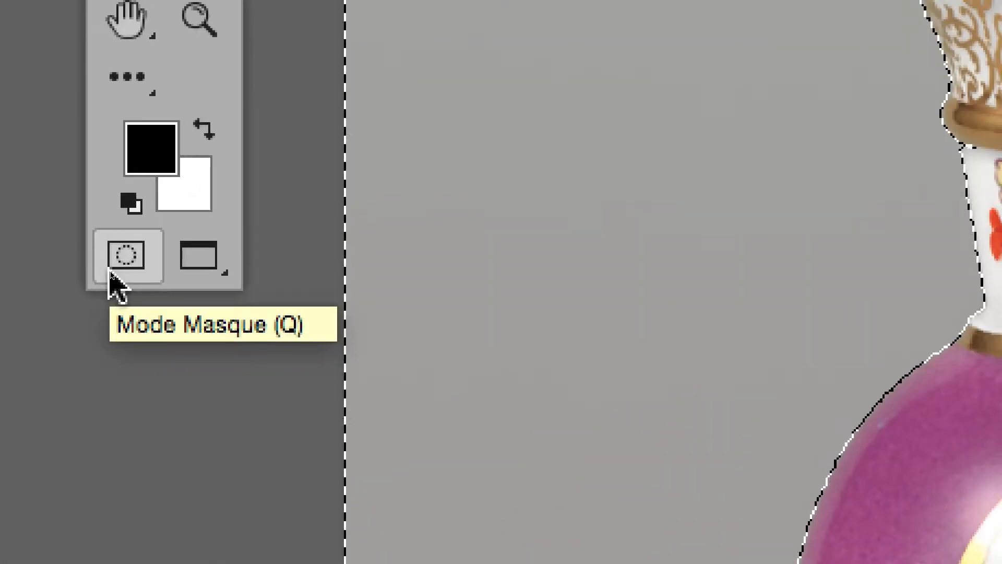
{"action": "left_click", "coordinate": [110, 274]}
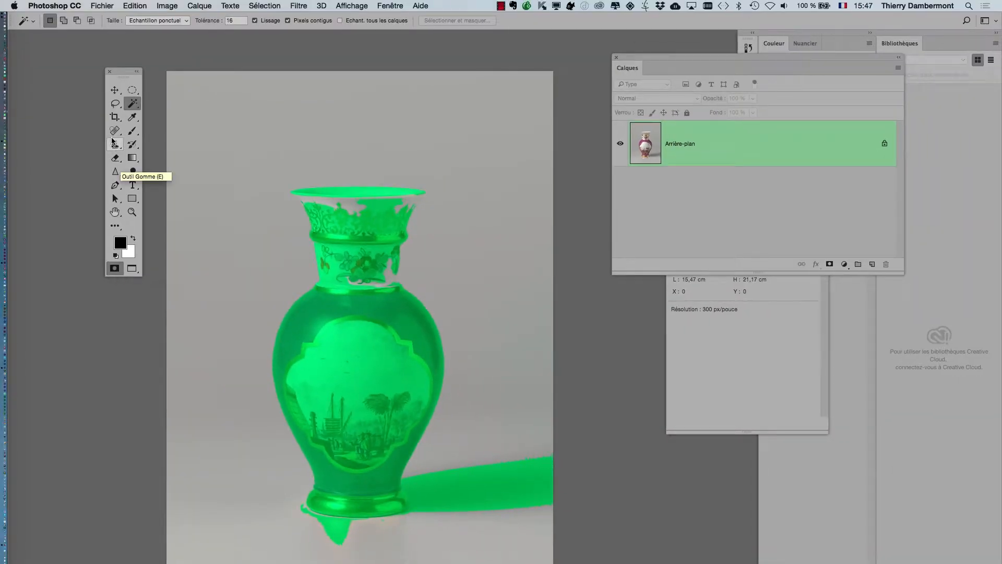
{"action": "mouse_move", "coordinate": [133, 134]}
{"action": "left_mouse_down"}
{"action": "mouse_move", "coordinate": [177, 141]}
{"action": "mouse_move", "coordinate": [219, 130]}
{"action": "left_mouse_up"}
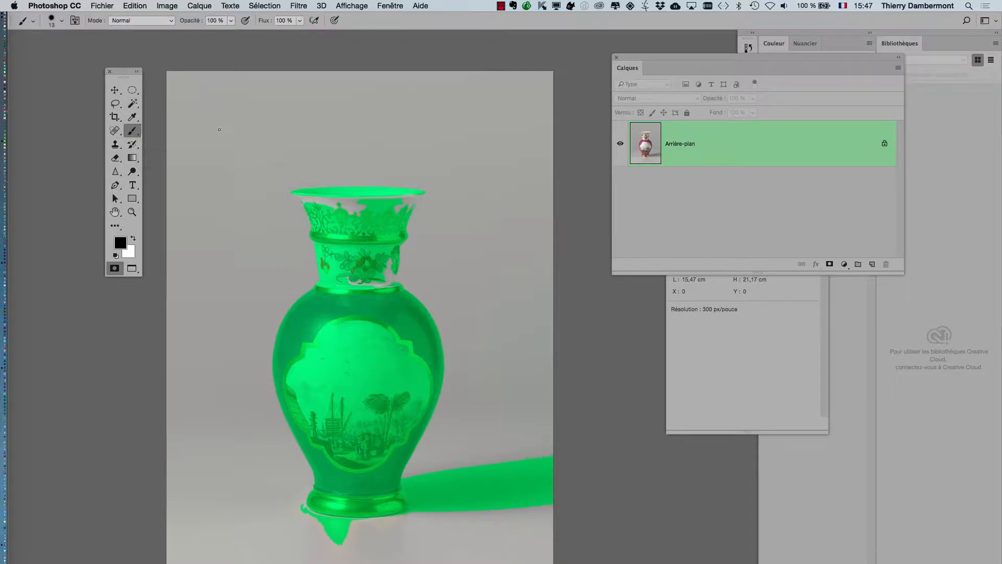
{"action": "mouse_move", "coordinate": [343, 211]}
{"action": "left_mouse_down"}
{"action": "mouse_move", "coordinate": [363, 212]}
{"action": "mouse_move", "coordinate": [317, 236]}
{"action": "mouse_move", "coordinate": [308, 219]}
{"action": "left_mouse_up"}
{"action": "scroll", "coordinate": [314, 203], "scroll_direction": "up", "scroll_amount": 5}
{"action": "scroll", "coordinate": [318, 198], "scroll_direction": "up", "scroll_amount": 2}
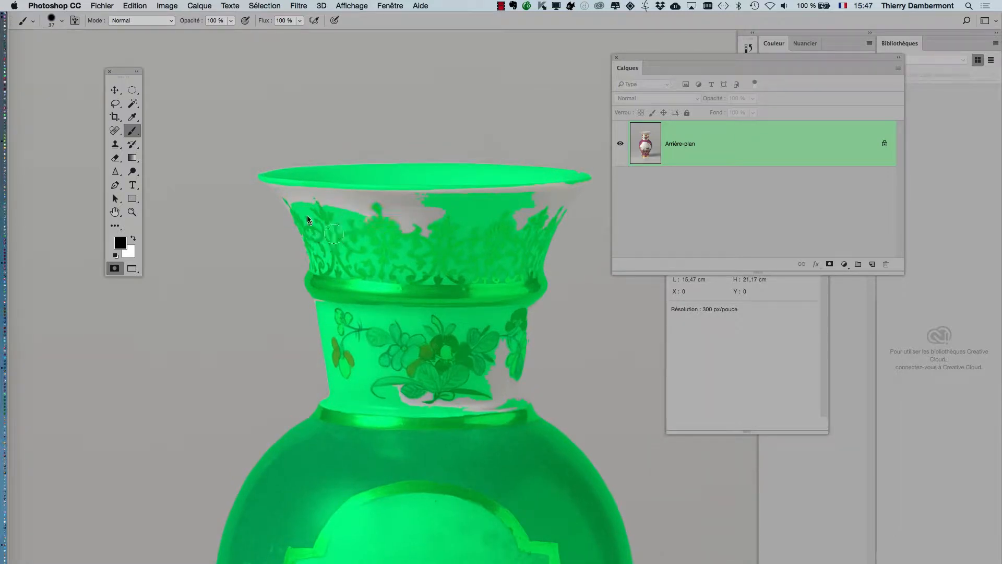
{"action": "mouse_move", "coordinate": [274, 189]}
{"action": "left_mouse_down"}
{"action": "mouse_move", "coordinate": [417, 199]}
{"action": "mouse_move", "coordinate": [342, 203]}
{"action": "mouse_move", "coordinate": [453, 219]}
{"action": "mouse_move", "coordinate": [408, 224]}
{"action": "mouse_move", "coordinate": [434, 214]}
{"action": "mouse_move", "coordinate": [427, 194]}
{"action": "mouse_move", "coordinate": [564, 185]}
{"action": "left_mouse_up"}
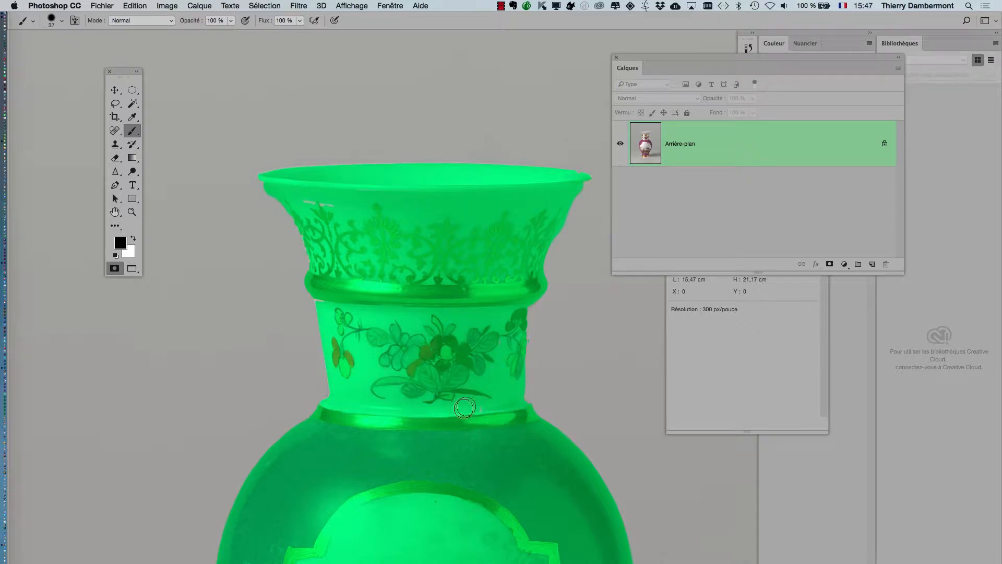
Erase the stray mask patches below and beside the vase's base with a size 37 white brush.
{"action": "scroll", "coordinate": [482, 385], "scroll_direction": "down", "scroll_amount": 15}
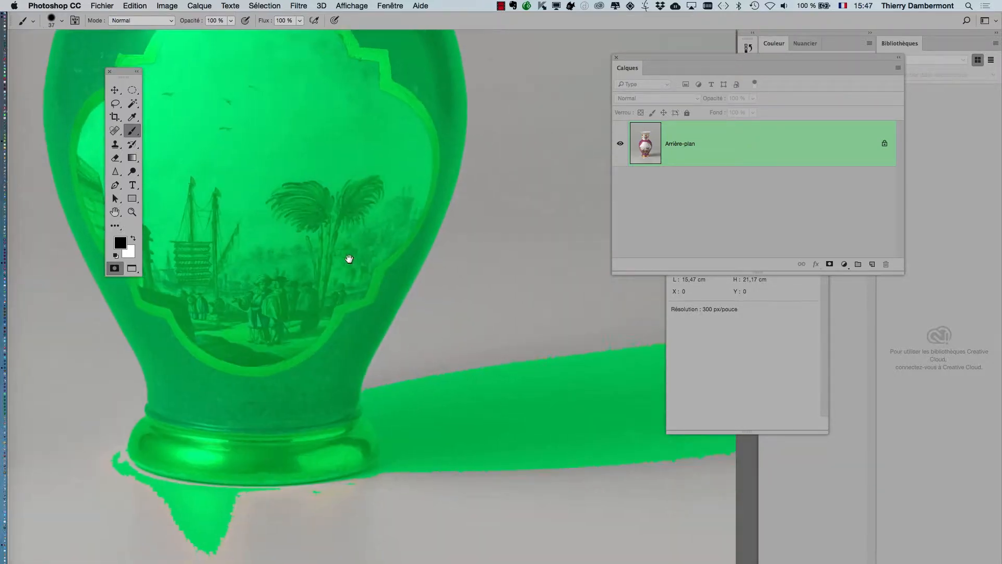
{"action": "key", "text": "x"}
{"action": "mouse_move", "coordinate": [101, 409]}
{"action": "left_mouse_down"}
{"action": "mouse_move", "coordinate": [169, 449]}
{"action": "mouse_move", "coordinate": [289, 456]}
{"action": "mouse_move", "coordinate": [185, 462]}
{"action": "mouse_move", "coordinate": [243, 482]}
{"action": "mouse_move", "coordinate": [183, 505]}
{"action": "mouse_move", "coordinate": [214, 509]}
{"action": "left_mouse_up"}
{"action": "mouse_move", "coordinate": [341, 401]}
{"action": "left_mouse_down"}
{"action": "mouse_move", "coordinate": [224, 427]}
{"action": "mouse_move", "coordinate": [178, 481]}
{"action": "left_mouse_up"}
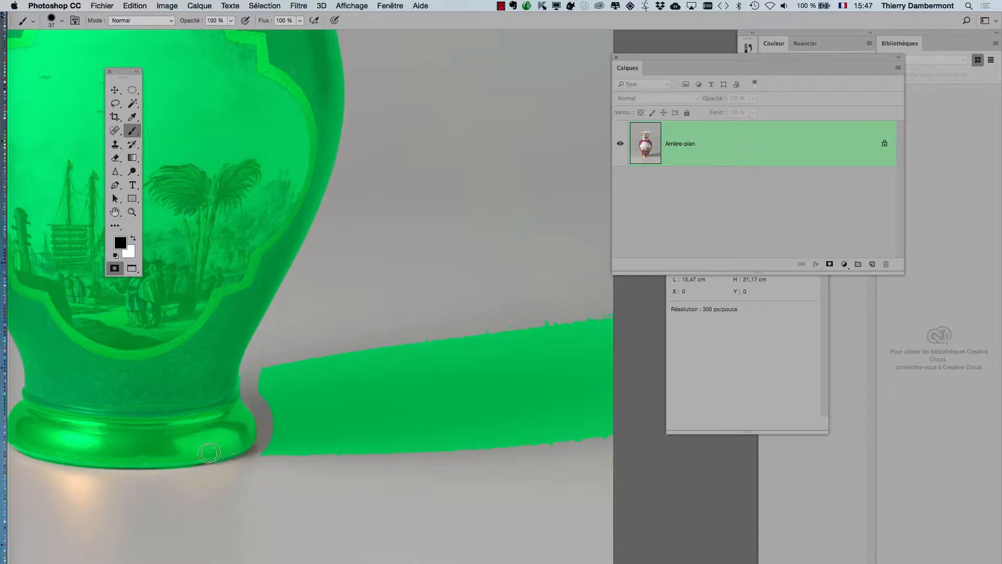
Remove the mask from the vase's cast shadow by painting over it with a size 91 white brush.
{"action": "left_click_drag", "start_coordinate": [346, 404], "coordinate": [360, 405]}
{"action": "mouse_move", "coordinate": [285, 375]}
{"action": "left_mouse_down"}
{"action": "mouse_move", "coordinate": [276, 374]}
{"action": "mouse_move", "coordinate": [284, 418]}
{"action": "left_mouse_up"}
{"action": "key", "text": "x"}
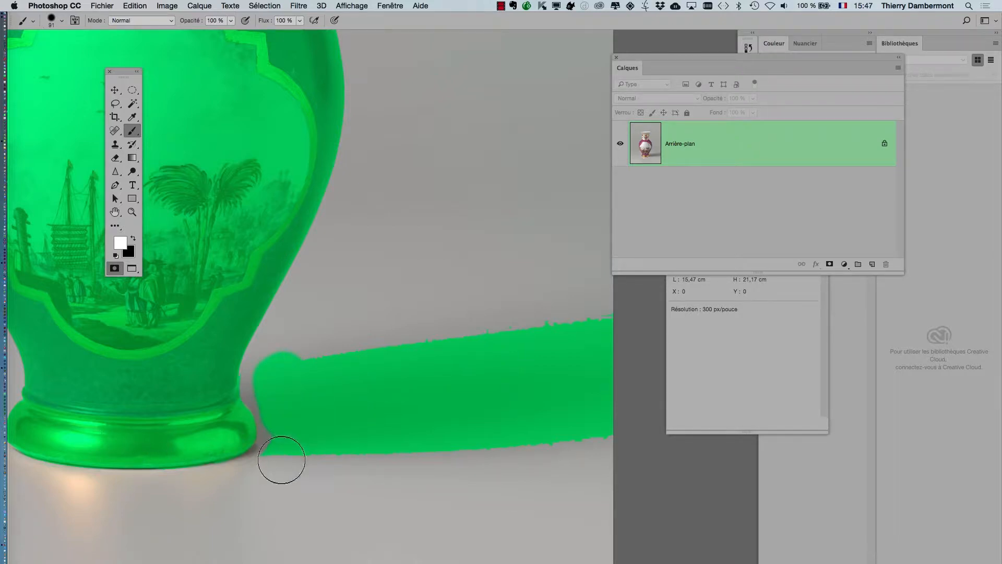
{"action": "mouse_move", "coordinate": [280, 463]}
{"action": "left_mouse_down"}
{"action": "mouse_move", "coordinate": [287, 409]}
{"action": "mouse_move", "coordinate": [269, 369]}
{"action": "mouse_move", "coordinate": [286, 432]}
{"action": "mouse_move", "coordinate": [298, 387]}
{"action": "left_mouse_up"}
{"action": "mouse_move", "coordinate": [308, 471]}
{"action": "left_mouse_down"}
{"action": "mouse_move", "coordinate": [320, 364]}
{"action": "mouse_move", "coordinate": [340, 465]}
{"action": "mouse_move", "coordinate": [361, 331]}
{"action": "mouse_move", "coordinate": [366, 402]}
{"action": "mouse_move", "coordinate": [380, 399]}
{"action": "mouse_move", "coordinate": [352, 358]}
{"action": "left_mouse_up"}
{"action": "mouse_move", "coordinate": [563, 327]}
{"action": "left_mouse_down"}
{"action": "mouse_move", "coordinate": [470, 369]}
{"action": "mouse_move", "coordinate": [599, 353]}
{"action": "mouse_move", "coordinate": [393, 416]}
{"action": "mouse_move", "coordinate": [620, 409]}
{"action": "mouse_move", "coordinate": [358, 458]}
{"action": "mouse_move", "coordinate": [610, 438]}
{"action": "mouse_move", "coordinate": [483, 421]}
{"action": "left_mouse_up"}
Leave, re-enter and leave Quick Mask mode to compare the mask with the resulting selection.
{"action": "key", "text": "super+0"}
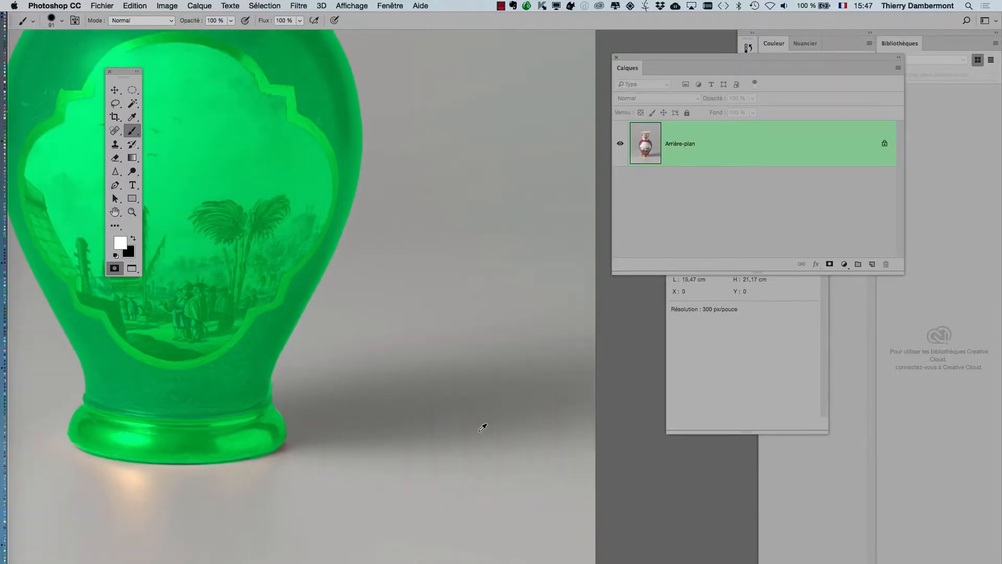
{"action": "scroll", "coordinate": [426, 333], "scroll_direction": "up", "scroll_amount": 3}
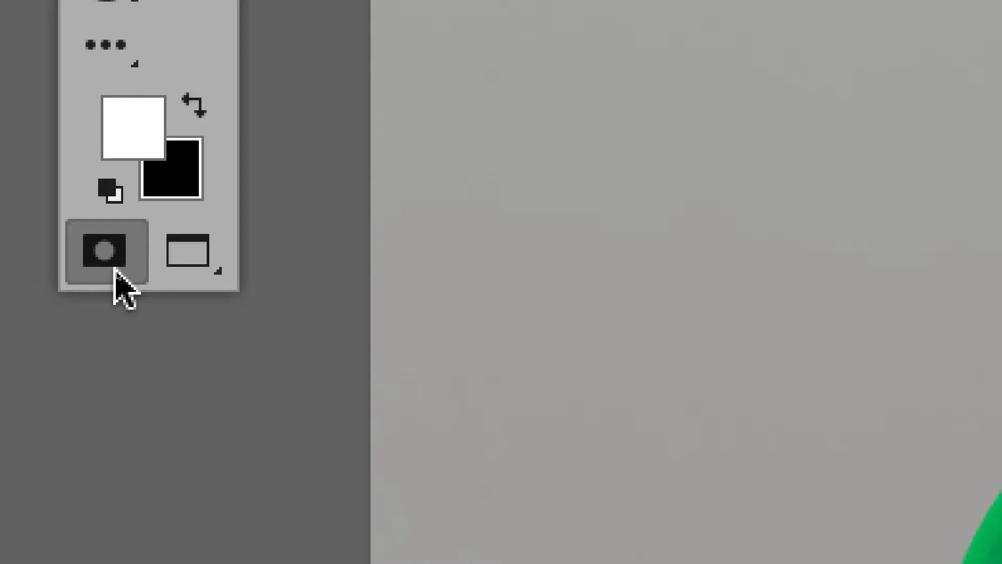
{"action": "left_click", "coordinate": [103, 256]}
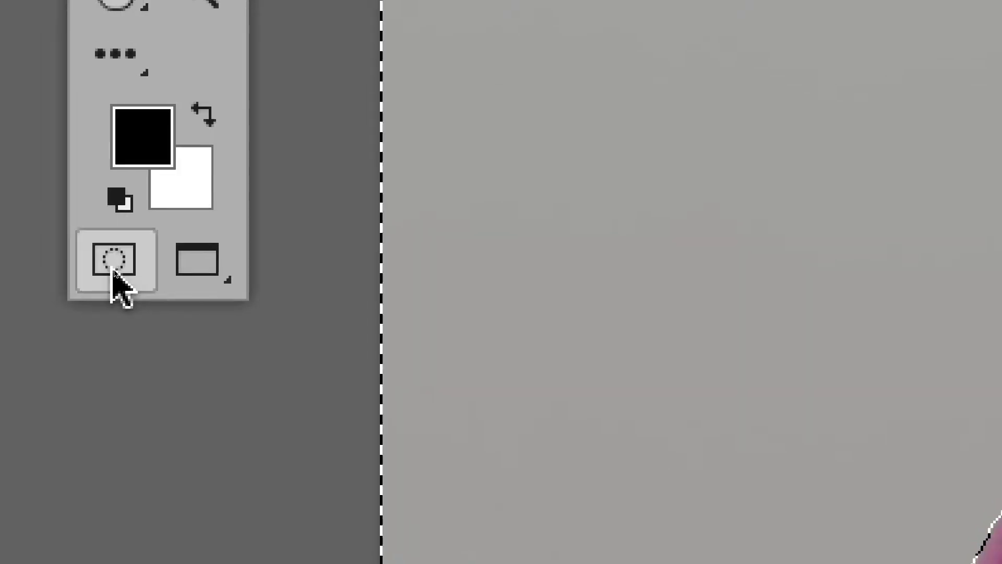
{"action": "left_click", "coordinate": [113, 271]}
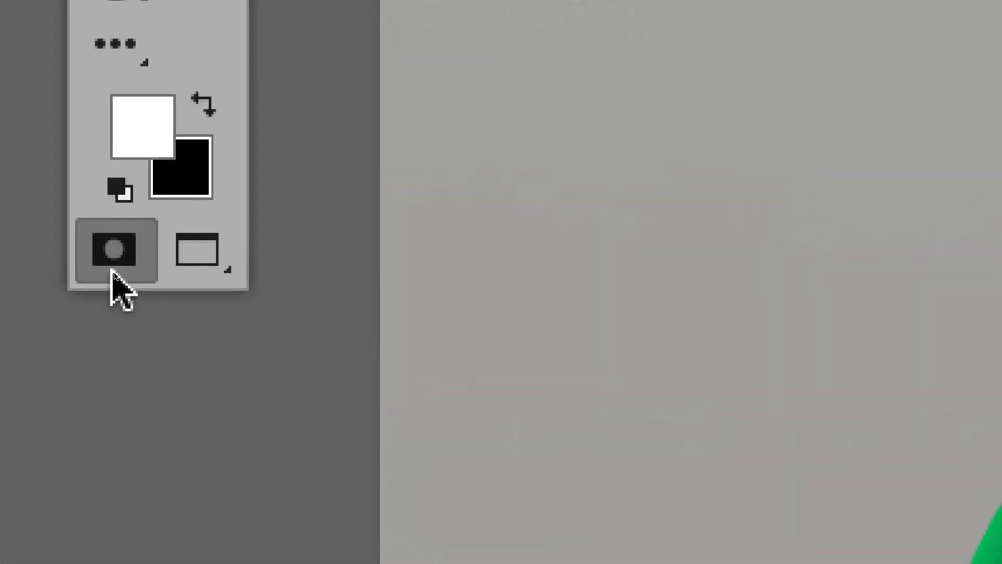
{"action": "left_click", "coordinate": [112, 272]}
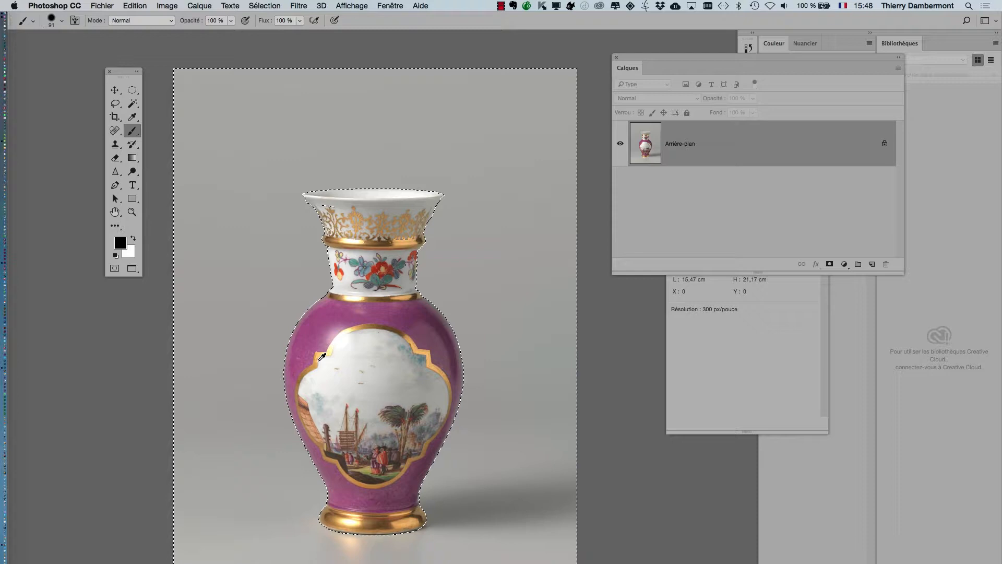
In Quick Mask mode, erase the mask specks in the photo's lower-left corner with a size 229 white brush, and return to the selection.
{"action": "scroll", "coordinate": [319, 360], "scroll_direction": "down", "scroll_amount": 4}
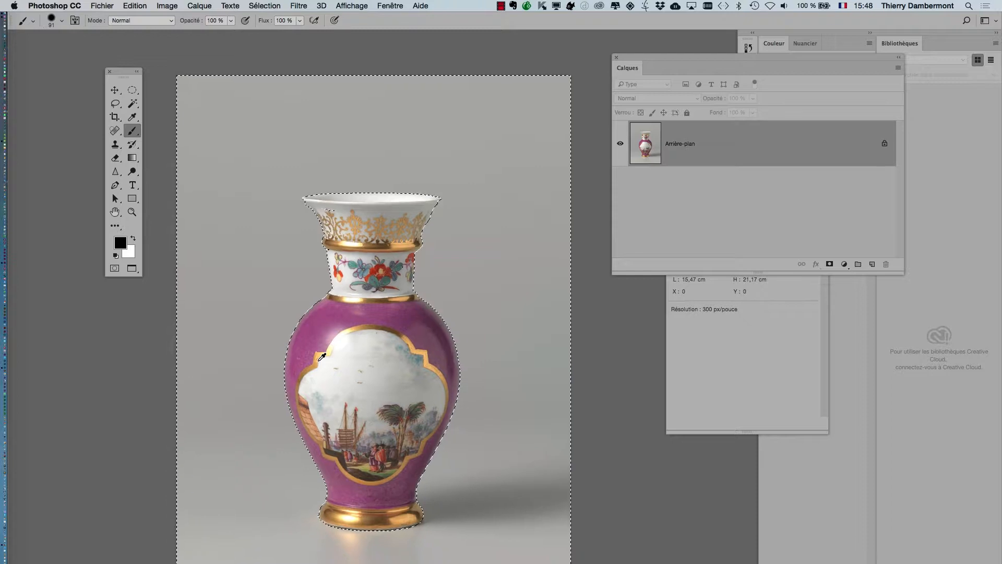
{"action": "scroll", "coordinate": [311, 360], "scroll_direction": "down", "scroll_amount": 5}
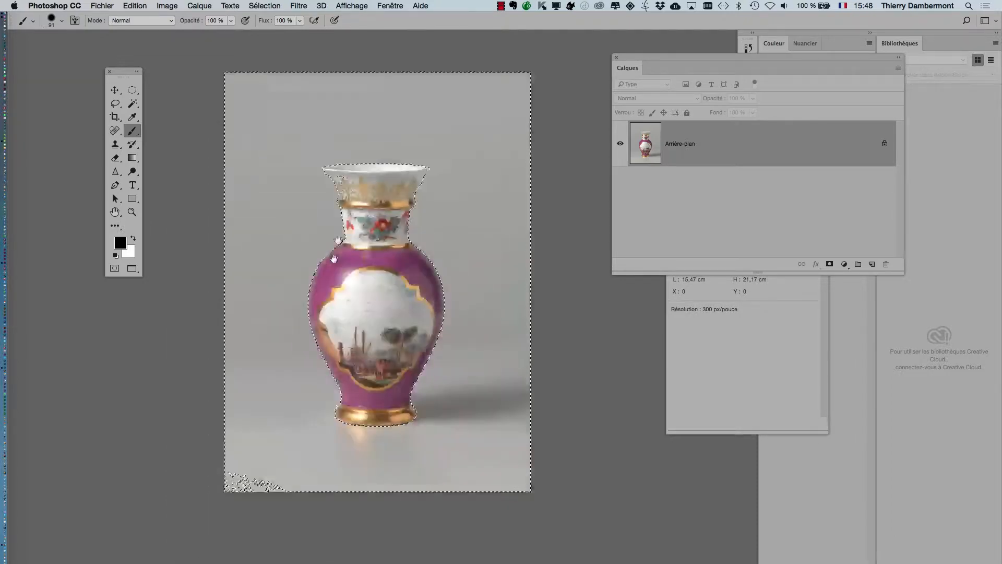
{"action": "left_click", "coordinate": [114, 269]}
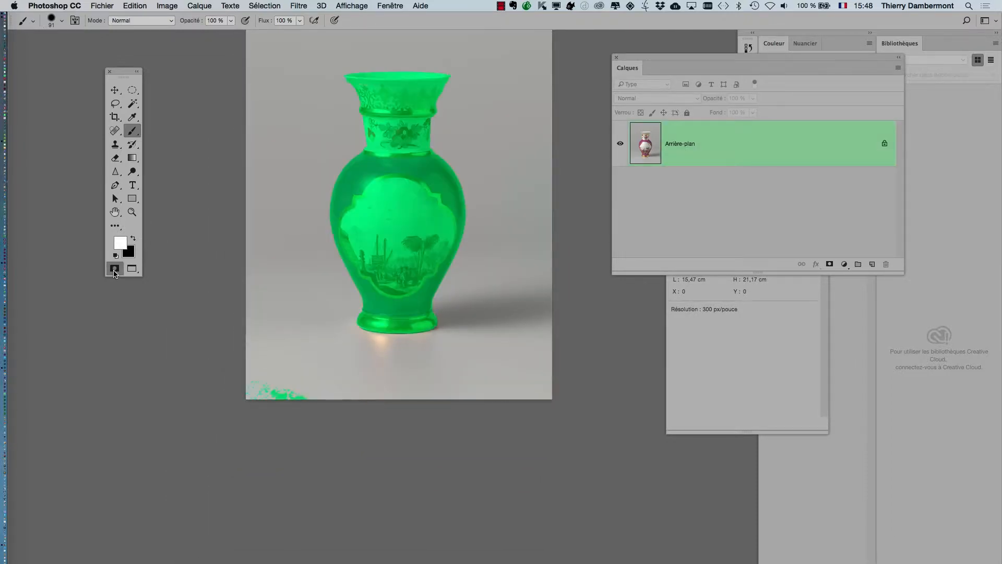
{"action": "scroll", "coordinate": [287, 413], "scroll_direction": "up", "scroll_amount": 4}
{"action": "mouse_move", "coordinate": [200, 349]}
{"action": "left_mouse_down"}
{"action": "mouse_move", "coordinate": [268, 301]}
{"action": "mouse_move", "coordinate": [268, 325]}
{"action": "left_mouse_up"}
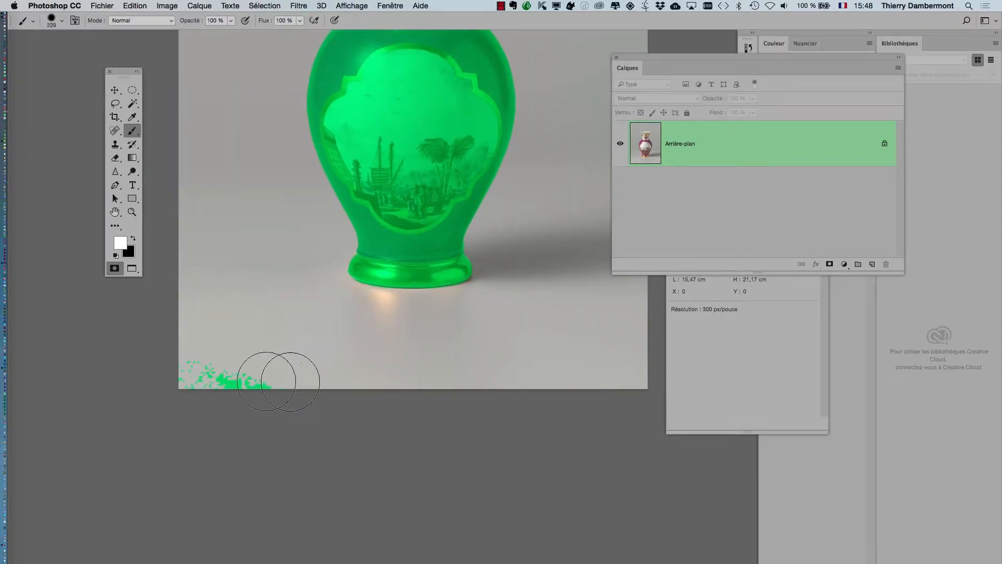
{"action": "left_click_drag", "start_coordinate": [280, 369], "coordinate": [134, 380]}
{"action": "left_click", "coordinate": [114, 269]}
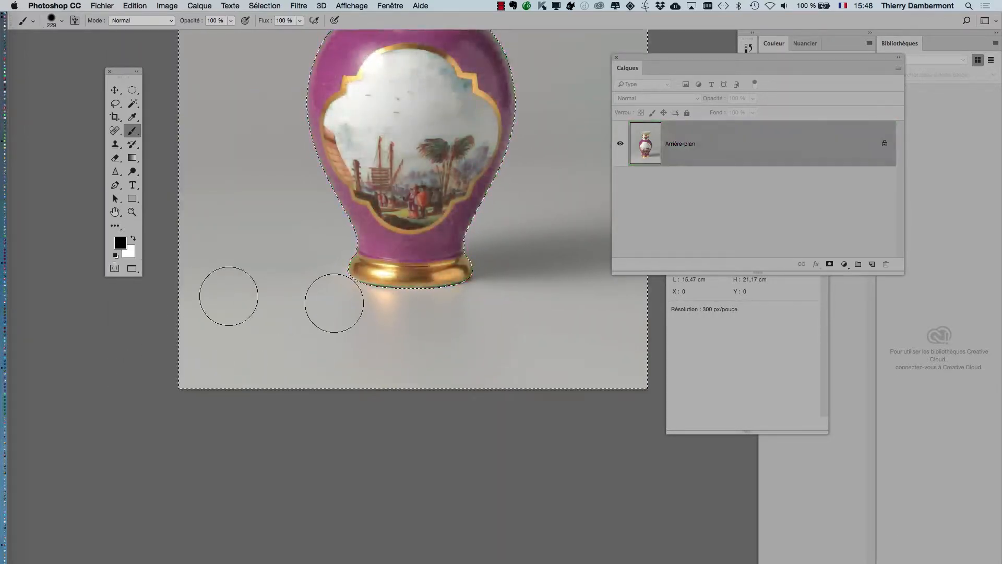
Clear the panels around the image and show only the Layers panel beside the toolbox.
{"action": "scroll", "coordinate": [426, 293], "scroll_direction": "down", "scroll_amount": 2}
{"action": "scroll", "coordinate": [427, 293], "scroll_direction": "down", "scroll_amount": 3}
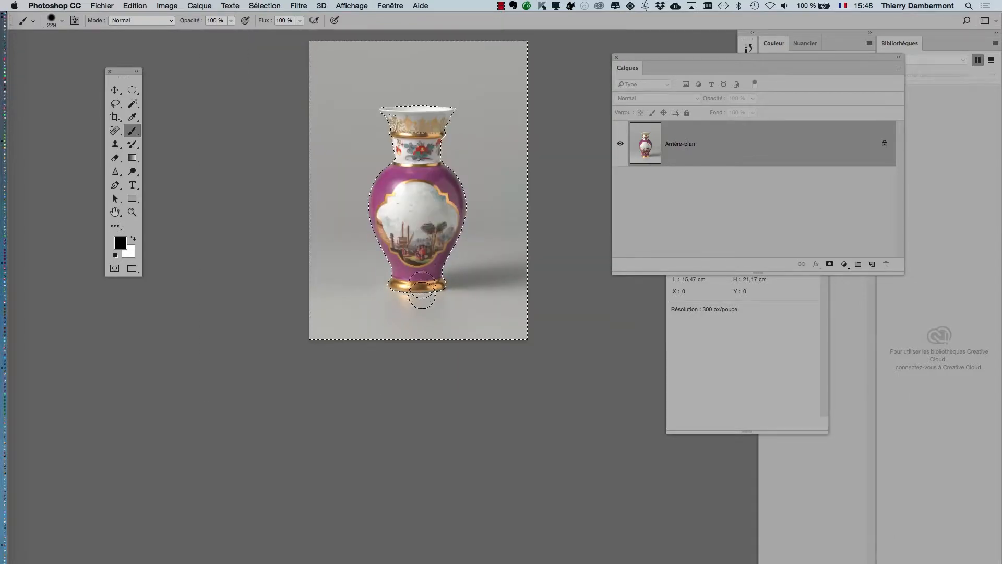
{"action": "left_click_drag", "start_coordinate": [418, 256], "coordinate": [398, 353]}
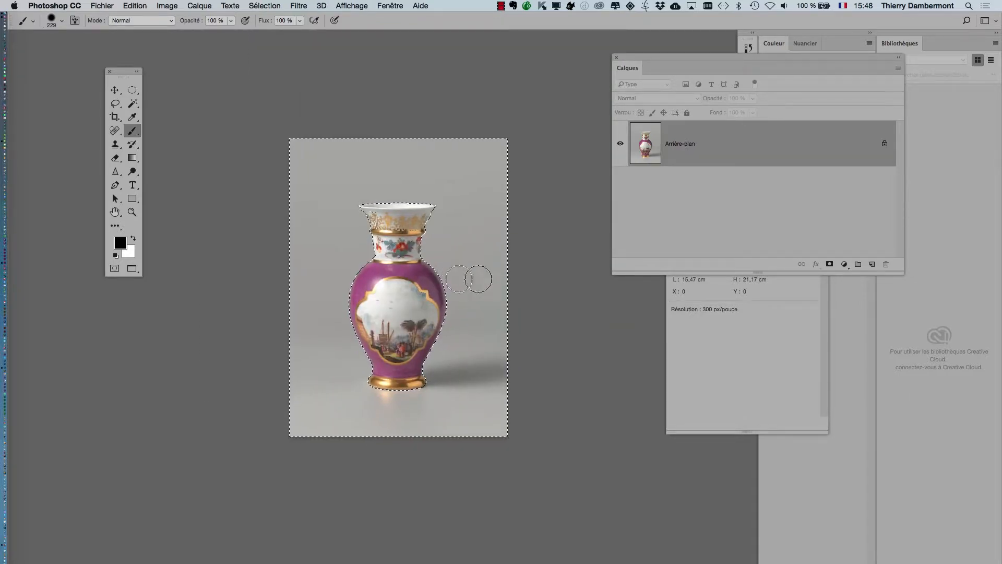
{"action": "left_click_drag", "start_coordinate": [675, 55], "coordinate": [530, 61]}
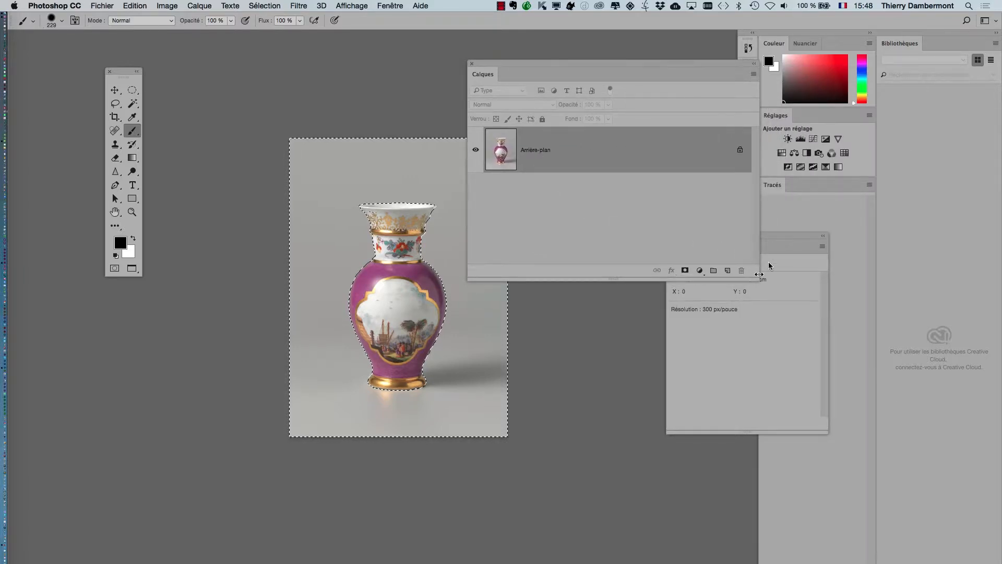
{"action": "left_click", "coordinate": [787, 236]}
{"action": "left_click", "coordinate": [670, 235]}
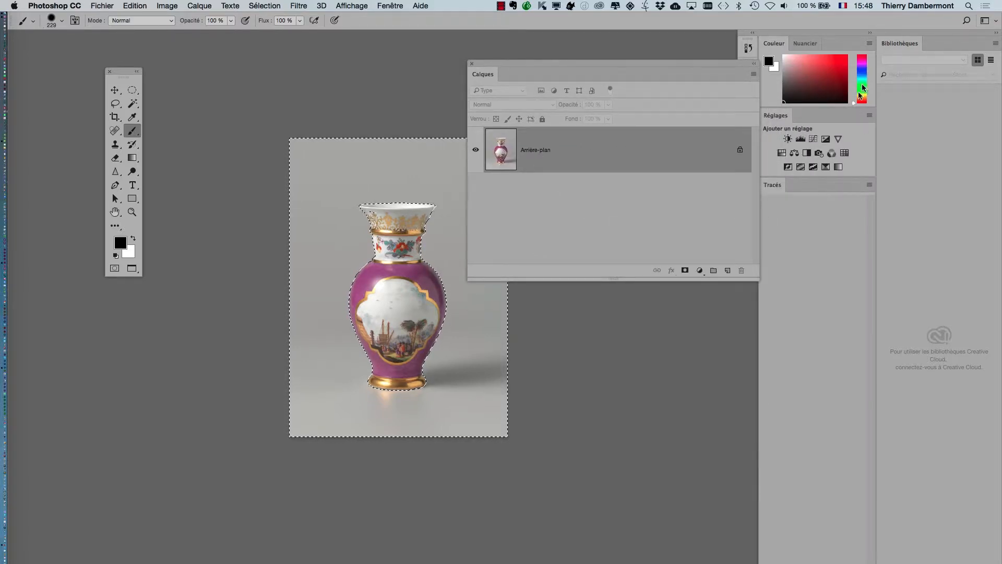
{"action": "left_click", "coordinate": [997, 34]}
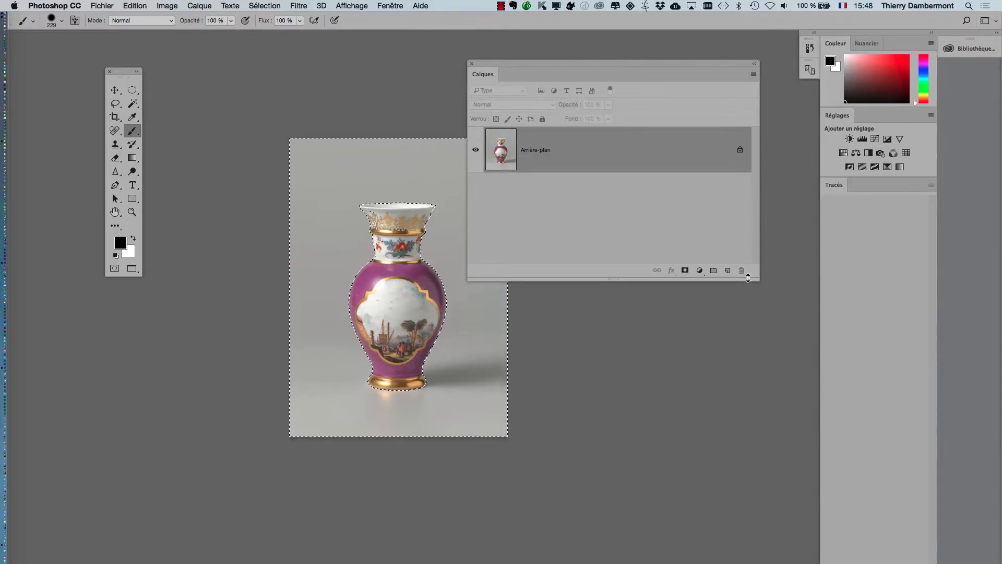
{"action": "key", "text": "shift+Tab"}
{"action": "left_click", "coordinate": [390, 6]}
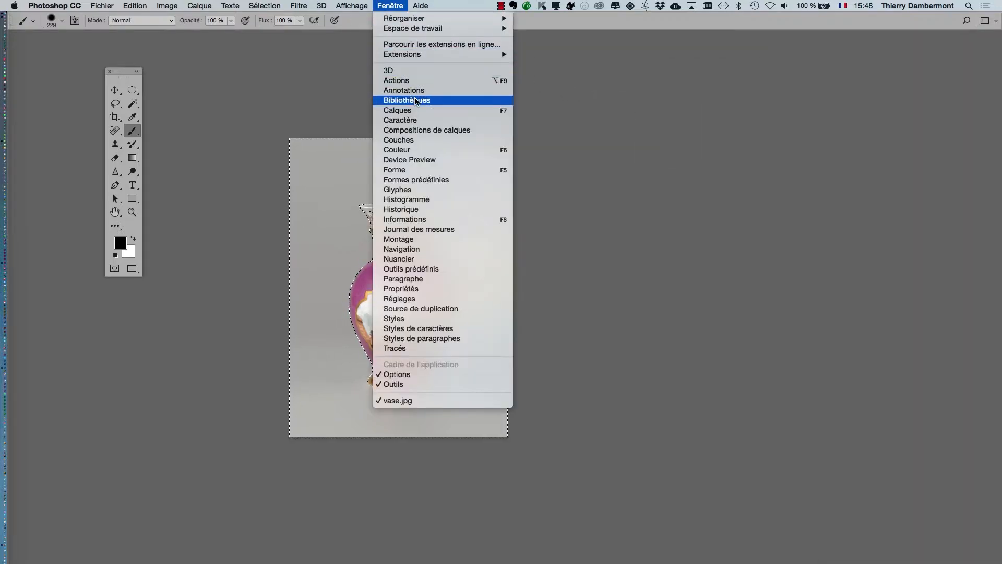
{"action": "left_click", "coordinate": [398, 110]}
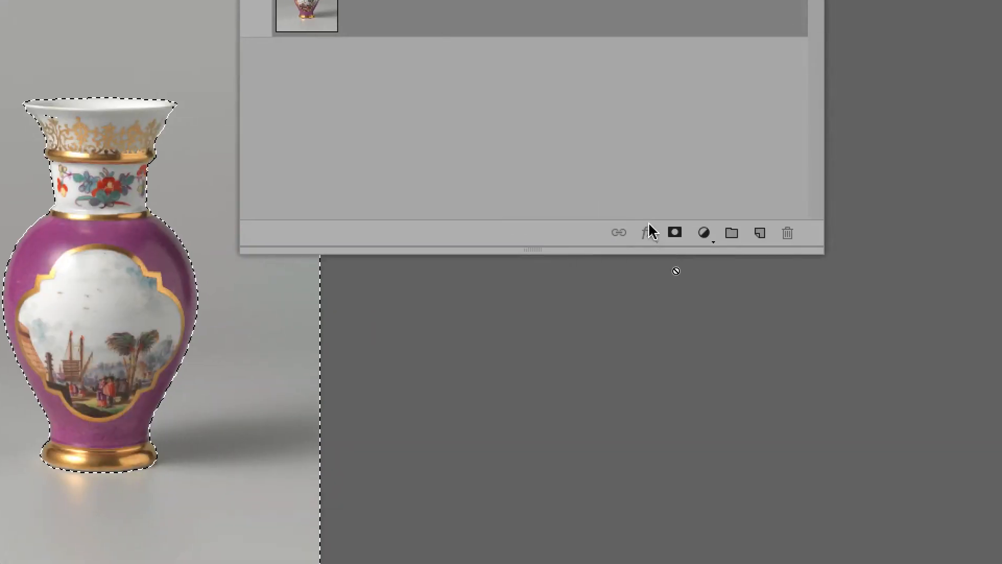
Try a layer mask from the selection, undo it, and add an inverted layer mask that hides the background around the vase.
{"action": "left_click", "coordinate": [760, 366]}
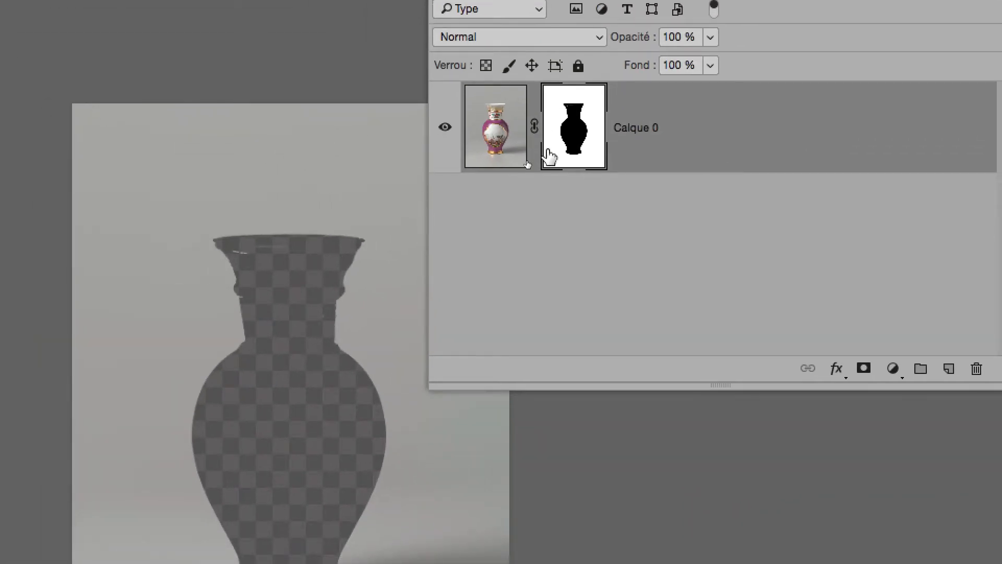
{"action": "key", "text": "super+z"}
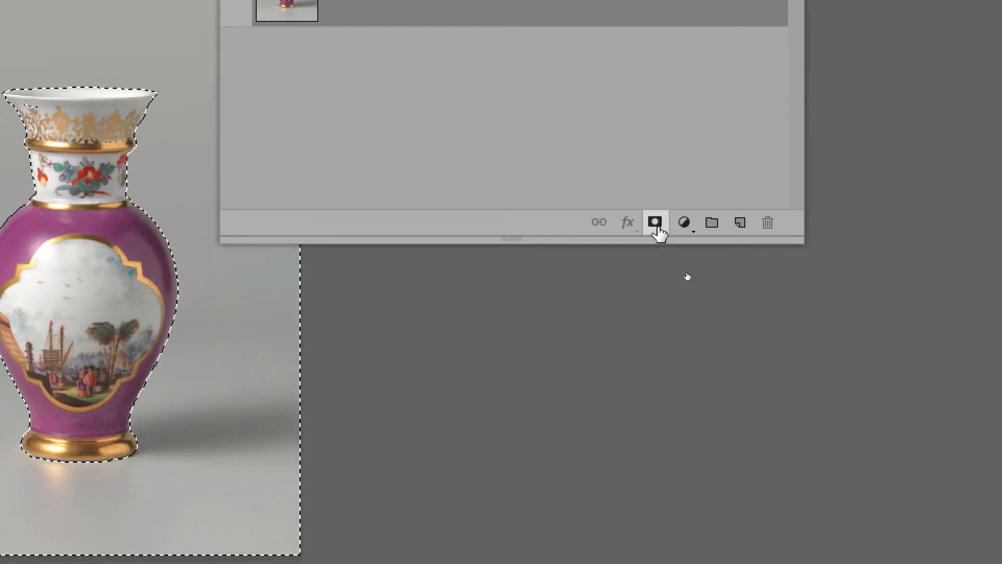
{"action": "left_click", "coordinate": [655, 222]}
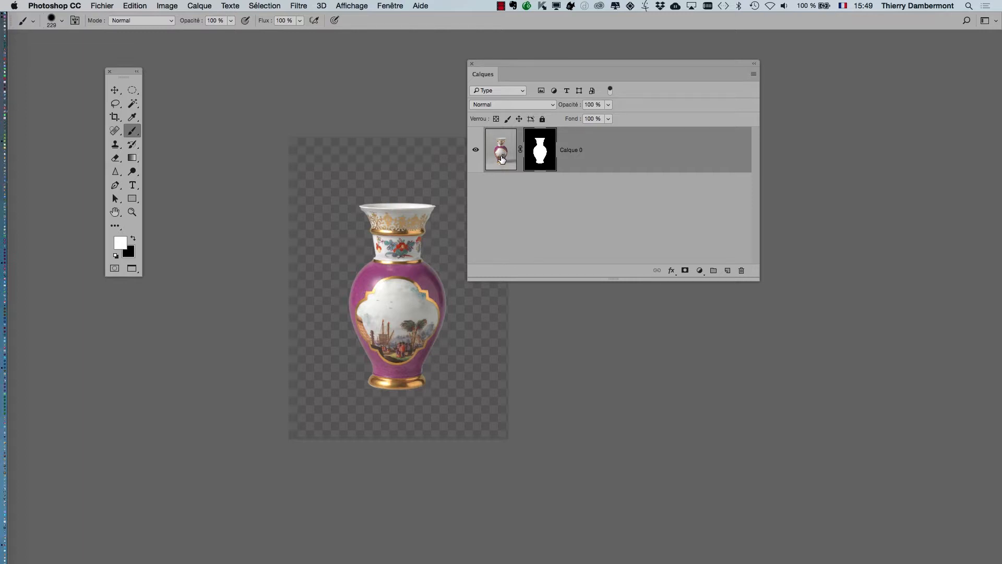
{"action": "left_click_drag", "start_coordinate": [519, 62], "coordinate": [659, 76]}
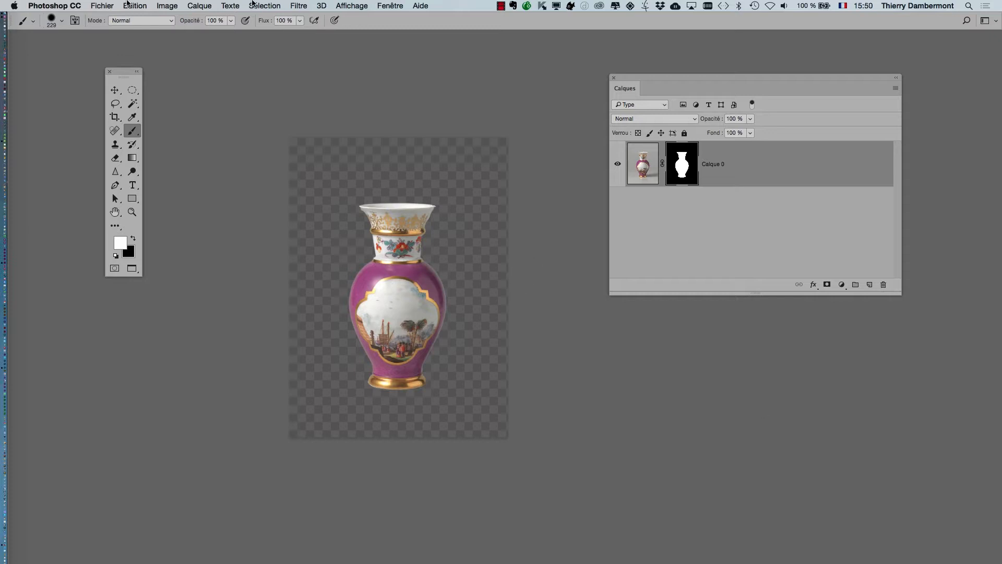
Save the masked image as vase.psd in Photoshop format, keeping its layers, in the JOUR 5 IVE folder.
{"action": "left_click", "coordinate": [99, 5]}
{"action": "left_click", "coordinate": [151, 114]}
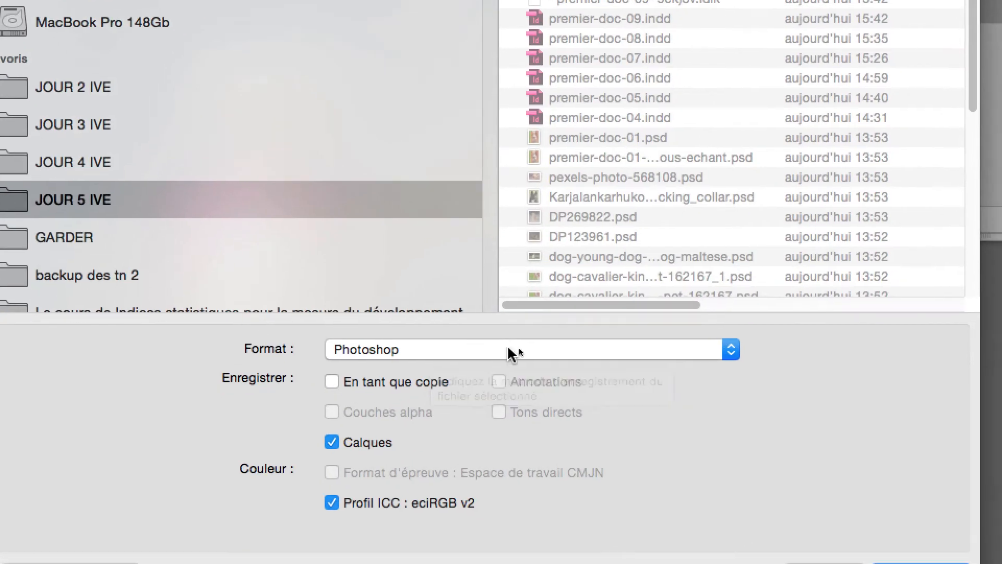
{"action": "left_click", "coordinate": [509, 352]}
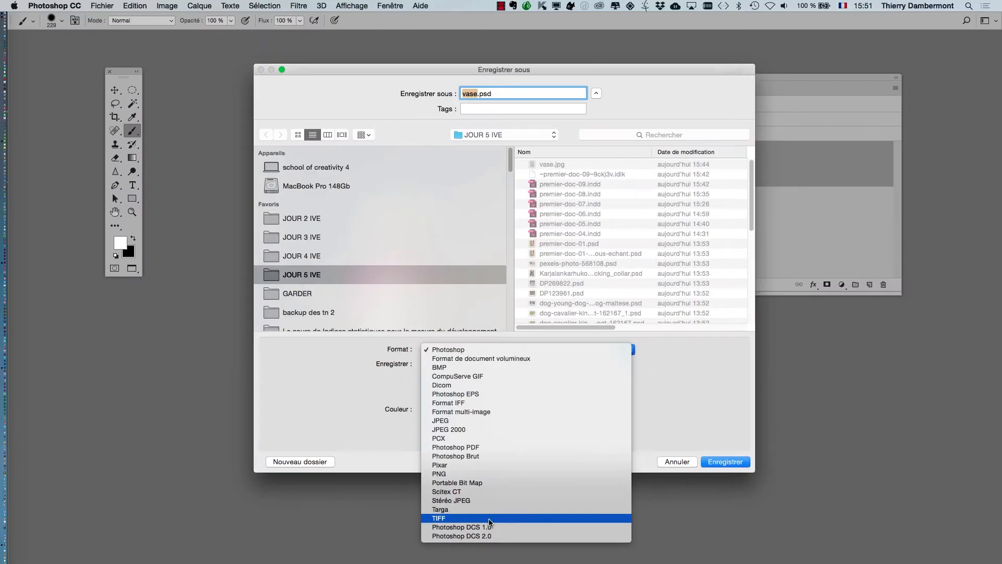
{"action": "left_click", "coordinate": [468, 348]}
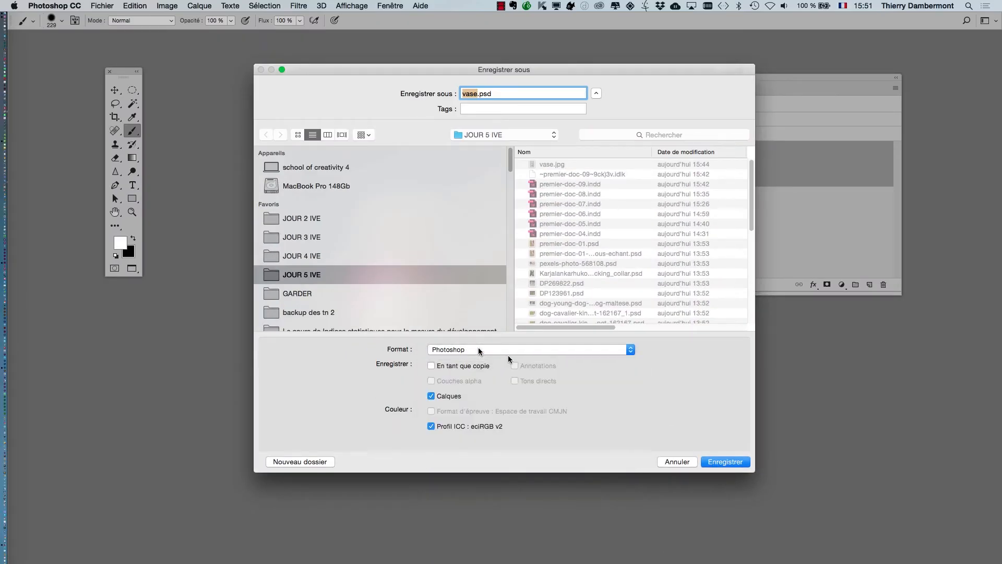
{"action": "left_click", "coordinate": [737, 461]}
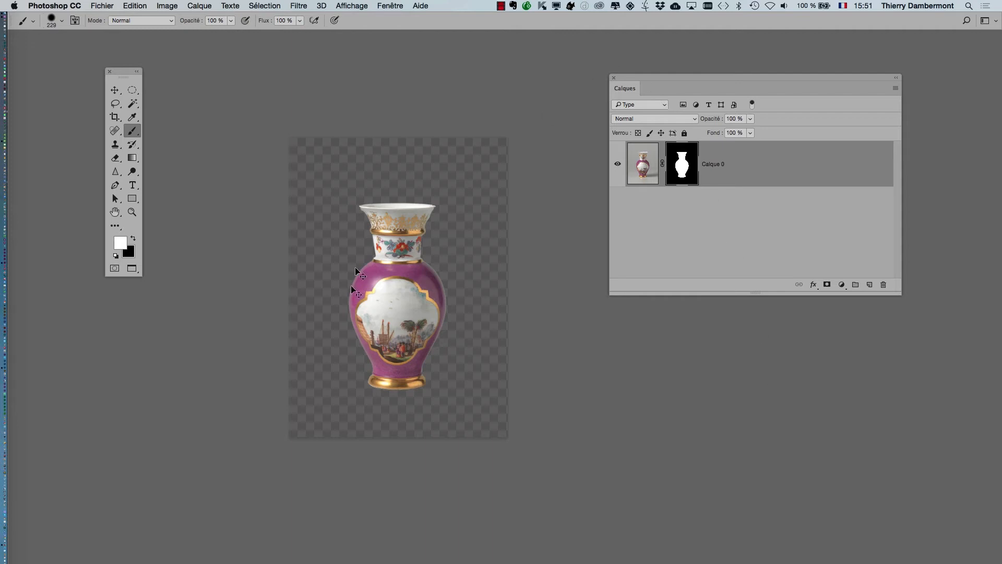
Switch to InDesign, go to page 4 of premier-doc-09.indd and move the Pages panel off the text.
{"action": "key", "text": "super+Tab"}
{"action": "left_click", "coordinate": [504, 326]}
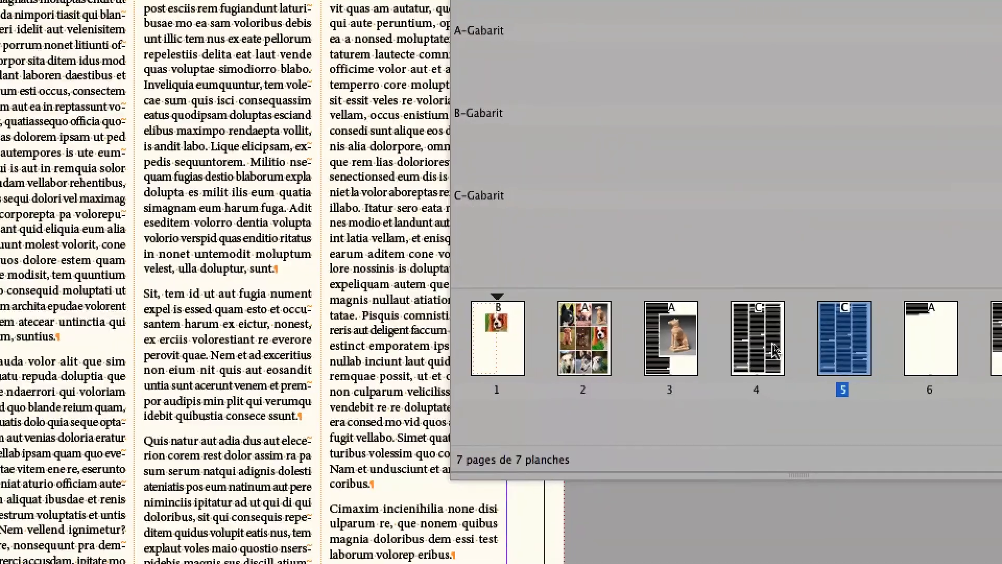
{"action": "double_click", "coordinate": [775, 349]}
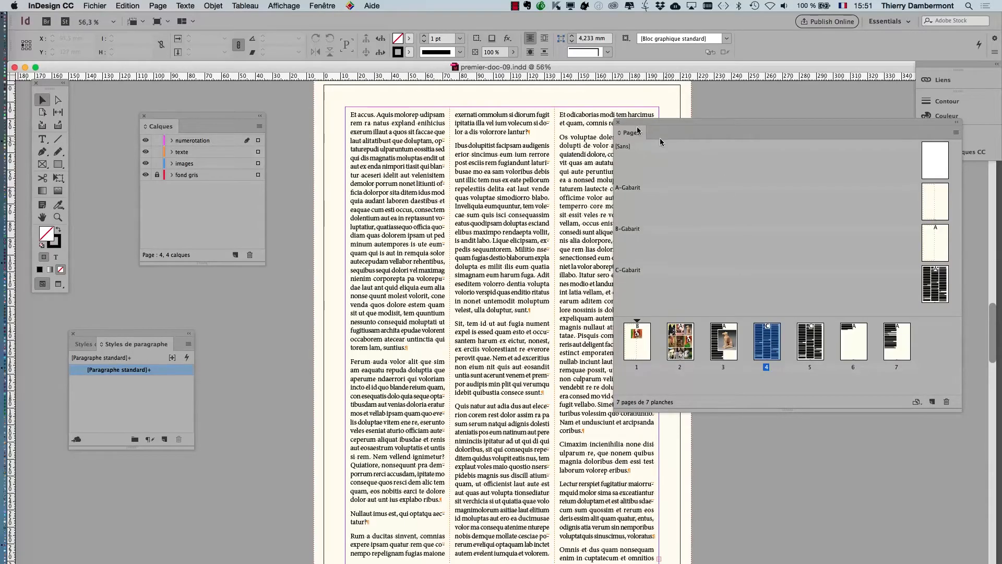
{"action": "left_click_drag", "start_coordinate": [683, 124], "coordinate": [736, 123]}
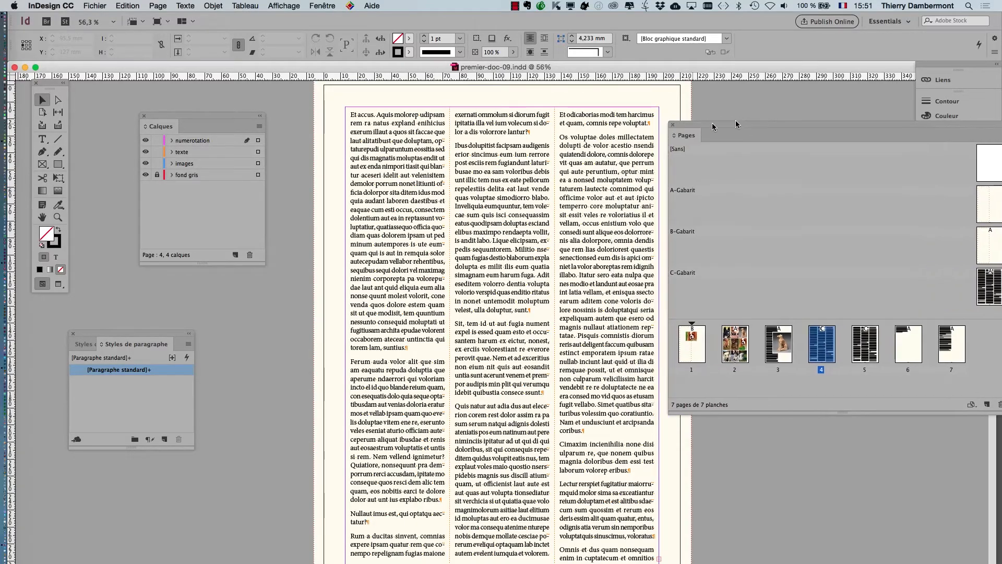
{"action": "left_click_drag", "start_coordinate": [991, 563], "coordinate": [990, 554]}
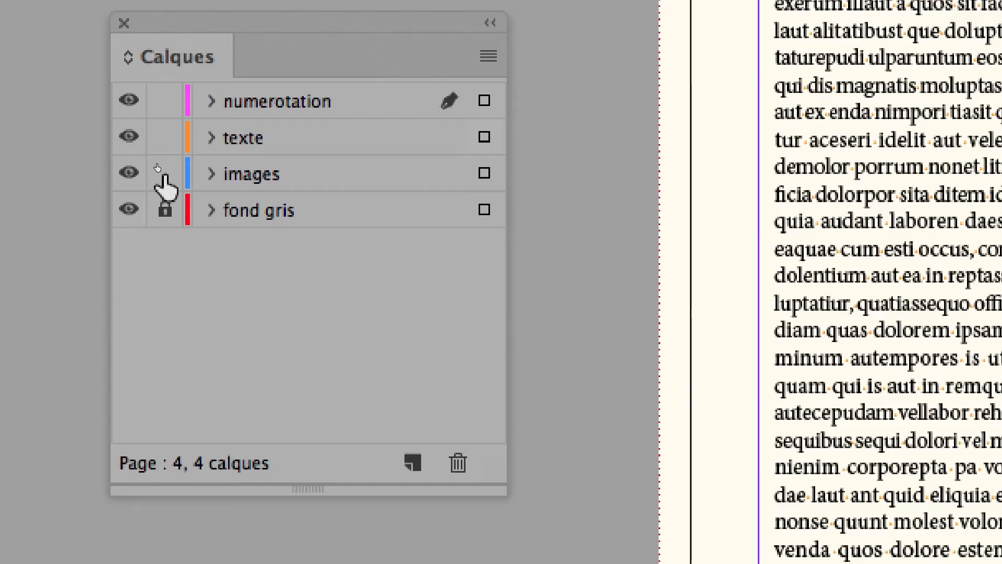
Lock every layer except images and make images the active layer.
{"action": "left_click", "coordinate": [158, 167], "text": "alt"}
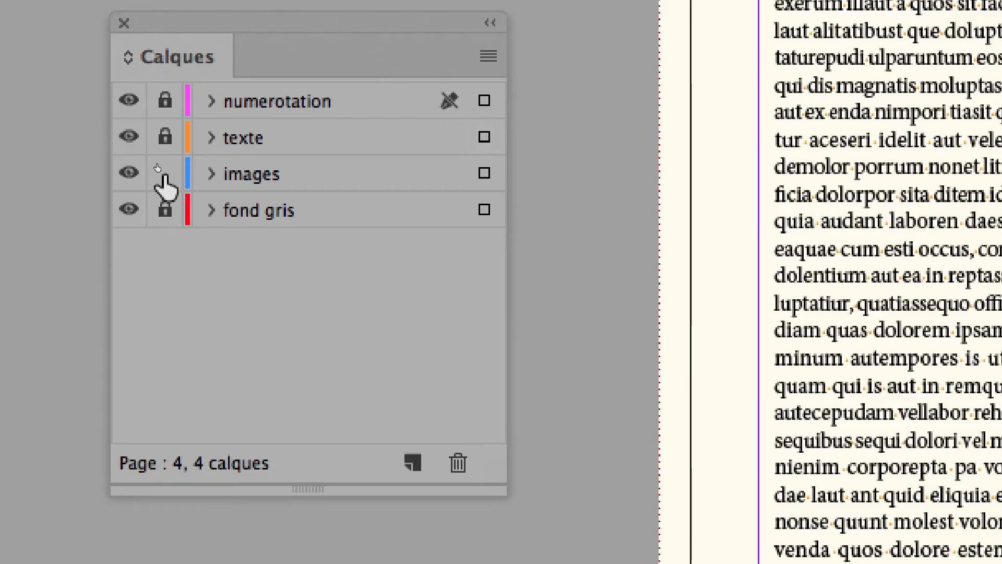
{"action": "left_click", "coordinate": [253, 167]}
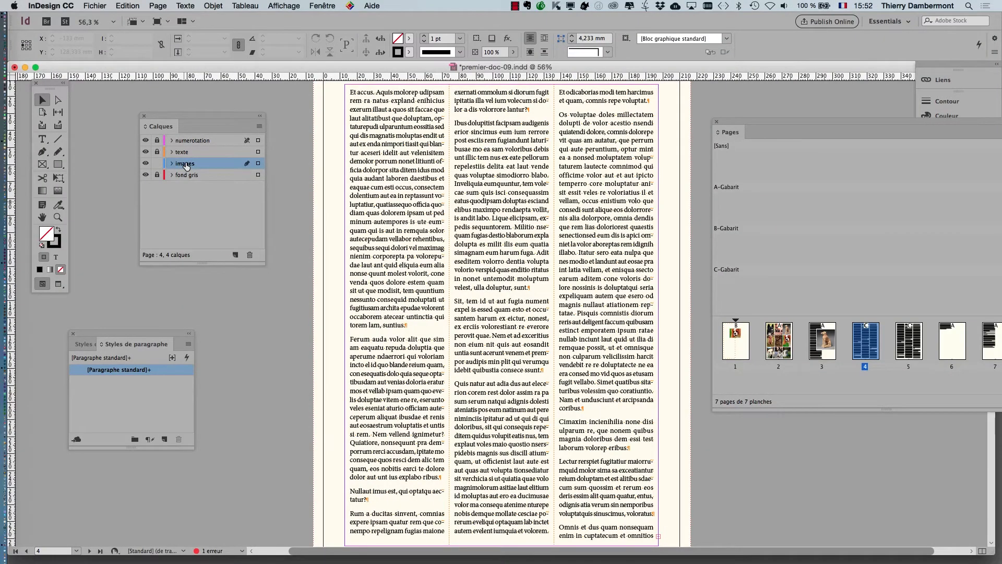
Import vase.psd from the JOUR 5 IVE folder and place it over the first two text columns, about 90 × 113 mm.
{"action": "left_click", "coordinate": [95, 5]}
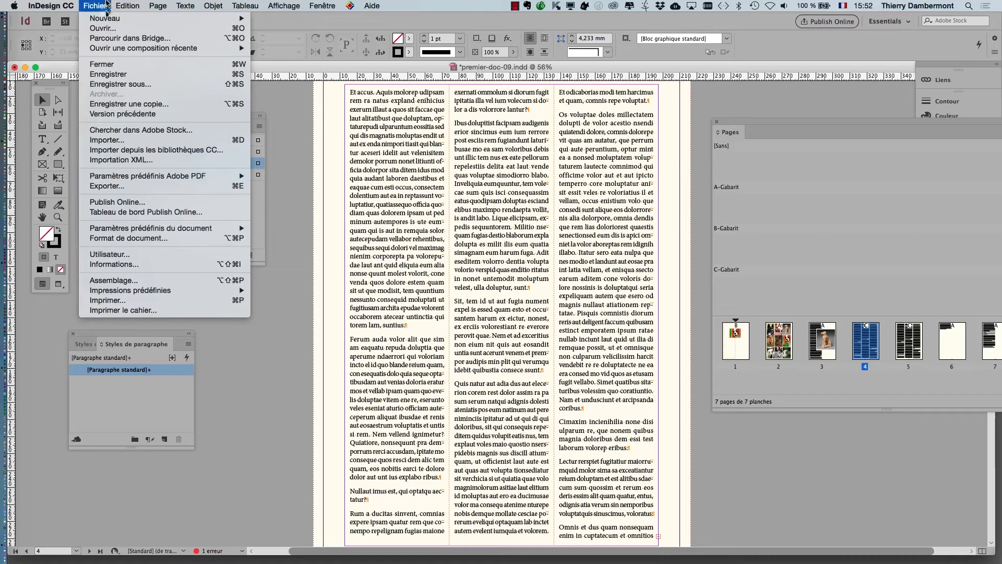
{"action": "left_click", "coordinate": [123, 140]}
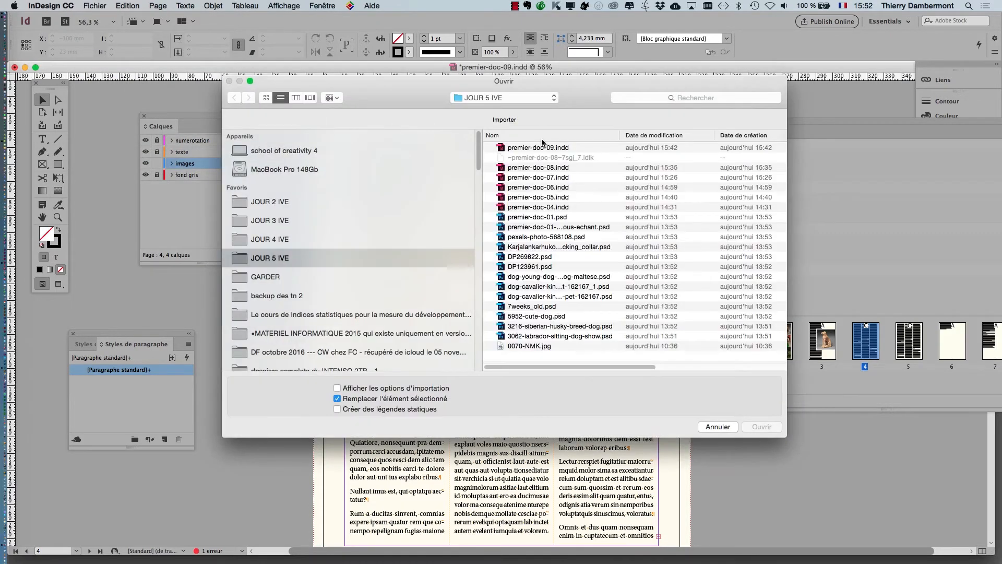
{"action": "left_click", "coordinate": [533, 149]}
{"action": "left_click", "coordinate": [761, 426]}
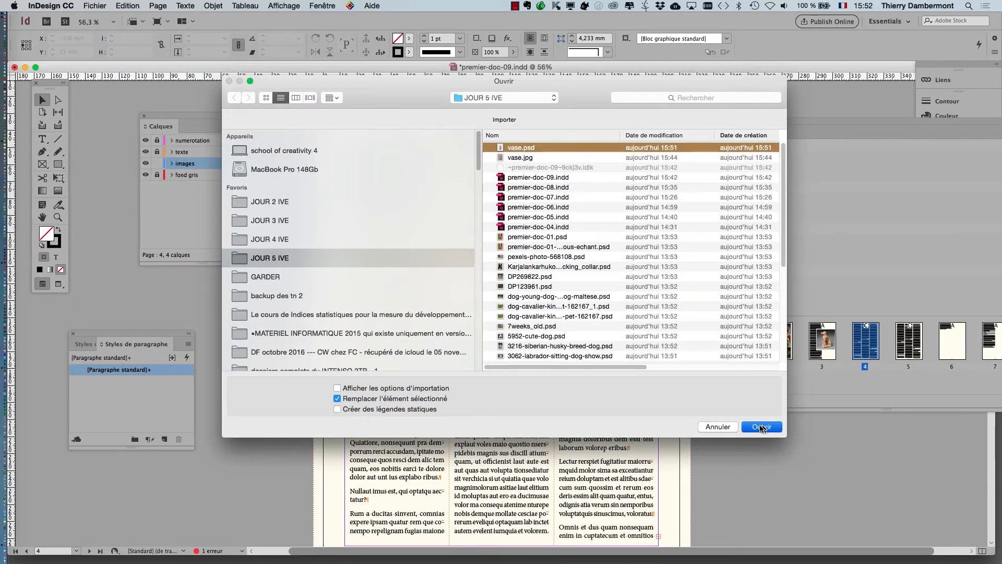
{"action": "left_click_drag", "start_coordinate": [399, 168], "coordinate": [550, 360]}
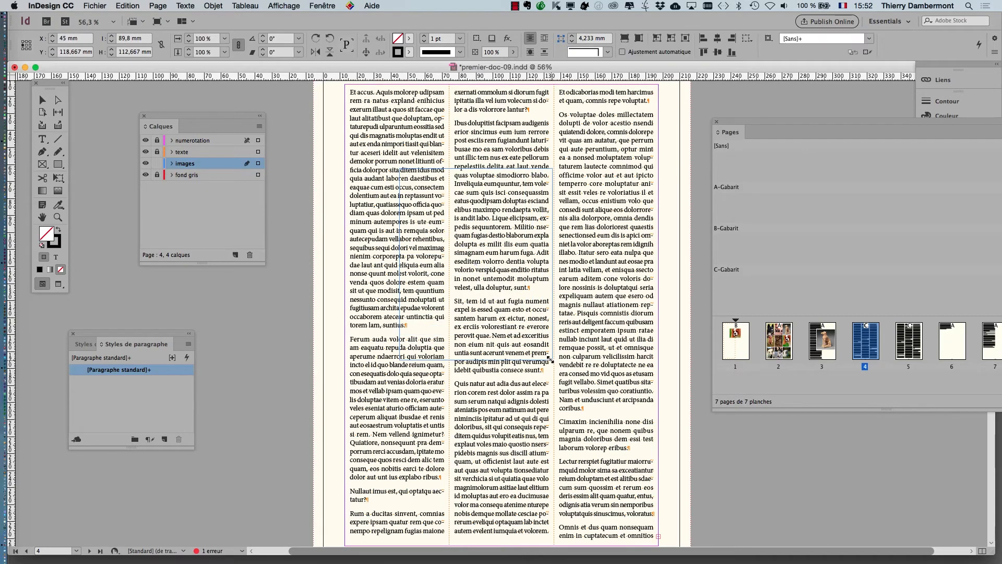
Reposition the placed vase within the text so that it straddles the gutter between the second and third columns.
{"action": "mouse_move", "coordinate": [504, 316]}
{"action": "left_mouse_down"}
{"action": "mouse_move", "coordinate": [457, 299]}
{"action": "mouse_move", "coordinate": [498, 317]}
{"action": "left_mouse_up"}
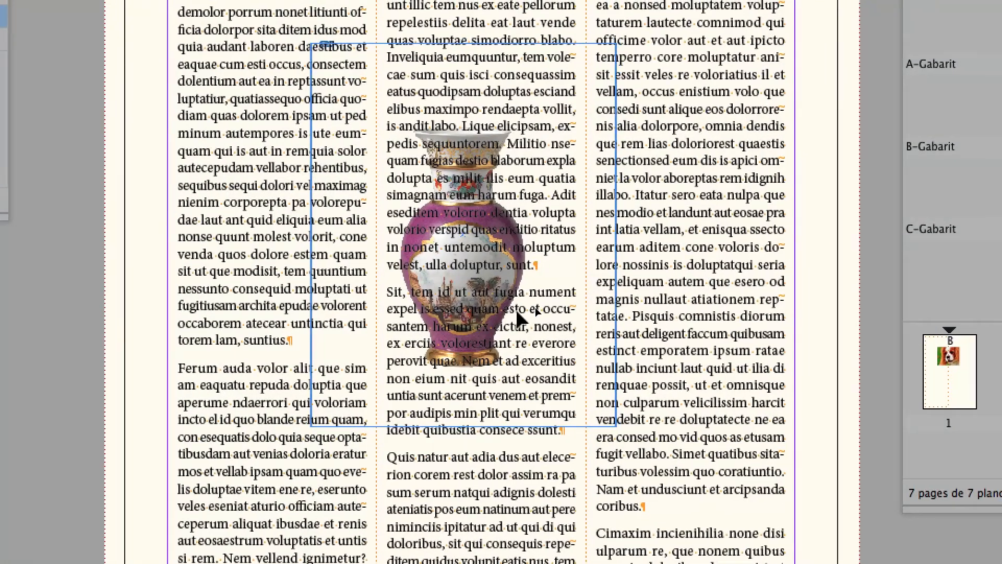
{"action": "left_click_drag", "start_coordinate": [516, 310], "coordinate": [460, 291]}
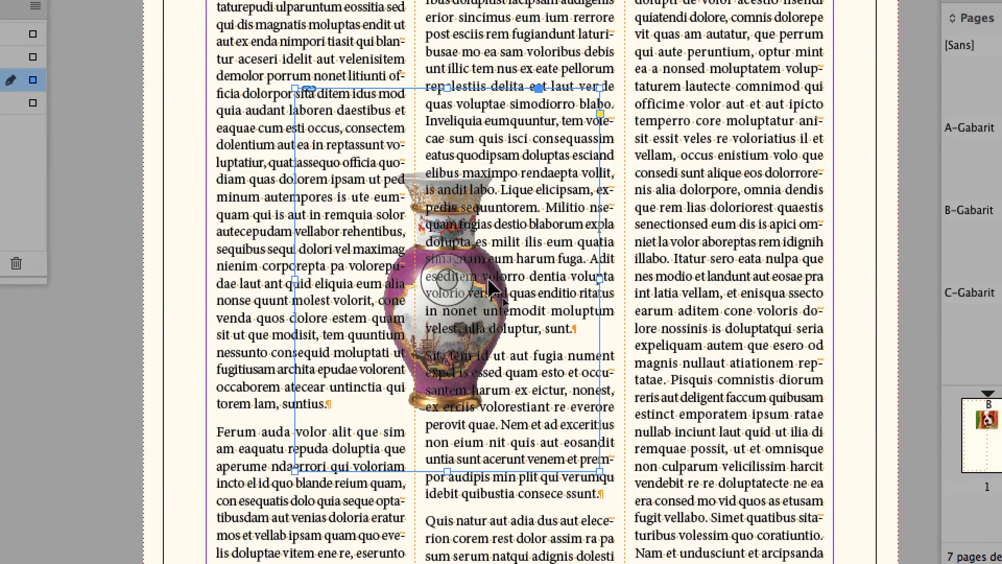
{"action": "left_click_drag", "start_coordinate": [488, 282], "coordinate": [574, 281]}
{"action": "left_click_drag", "start_coordinate": [510, 280], "coordinate": [604, 278]}
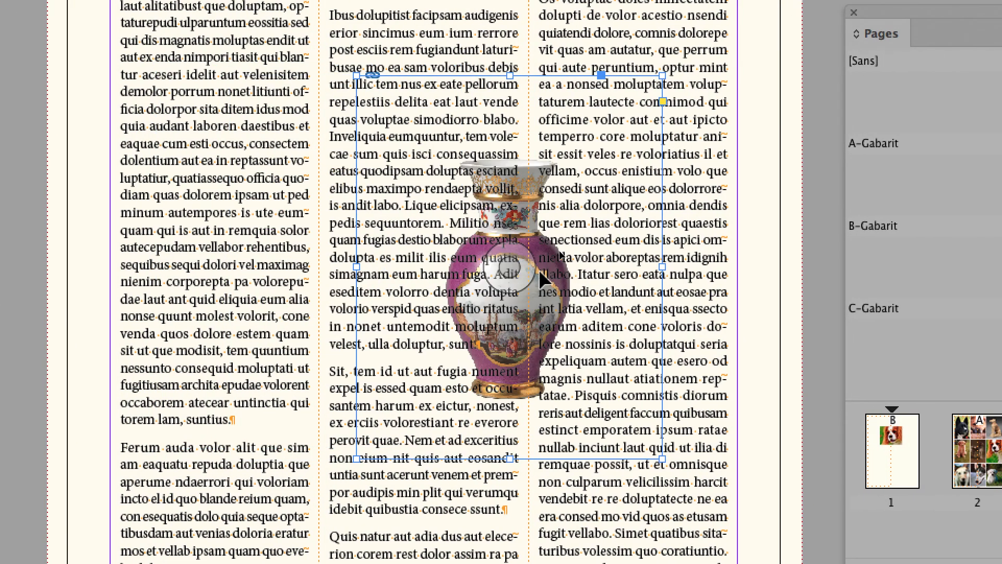